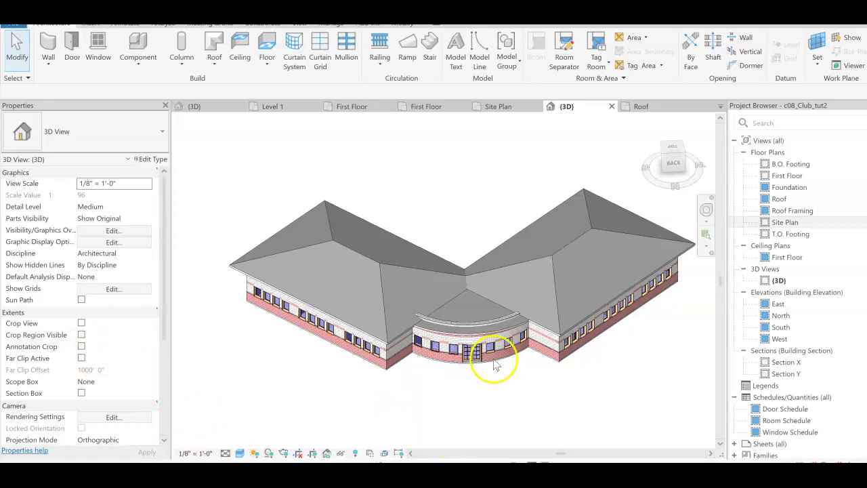
# Zoom in and out on the 3D view to inspect the L-shaped club's curved entrance.
pyautogui.scroll(5, 528, 339)
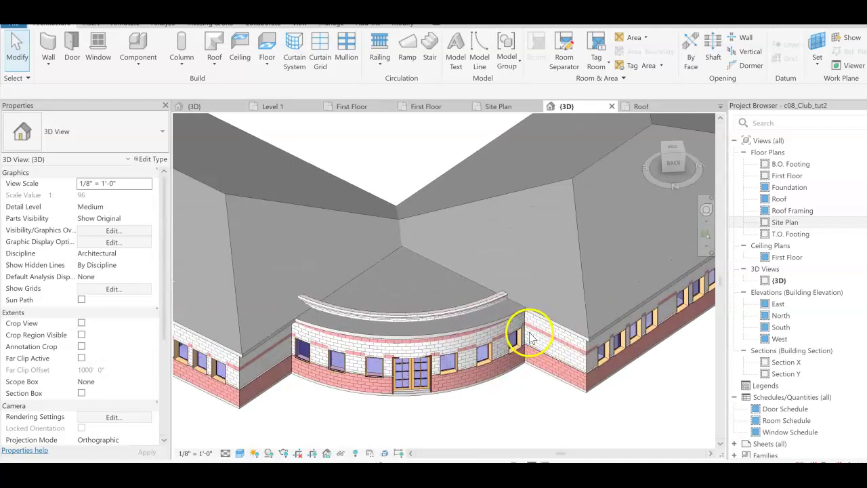
pyautogui.scroll(-4, 527, 349)
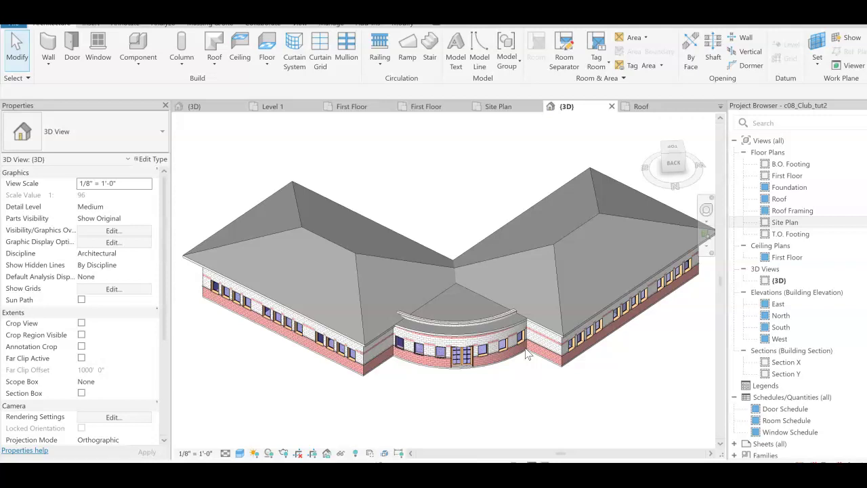
pyautogui.scroll(5, 519, 325)
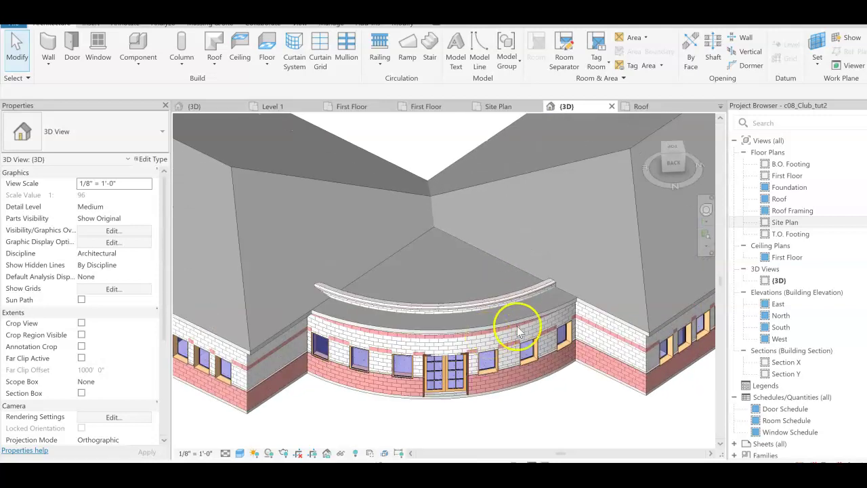
pyautogui.scroll(2, 529, 329)
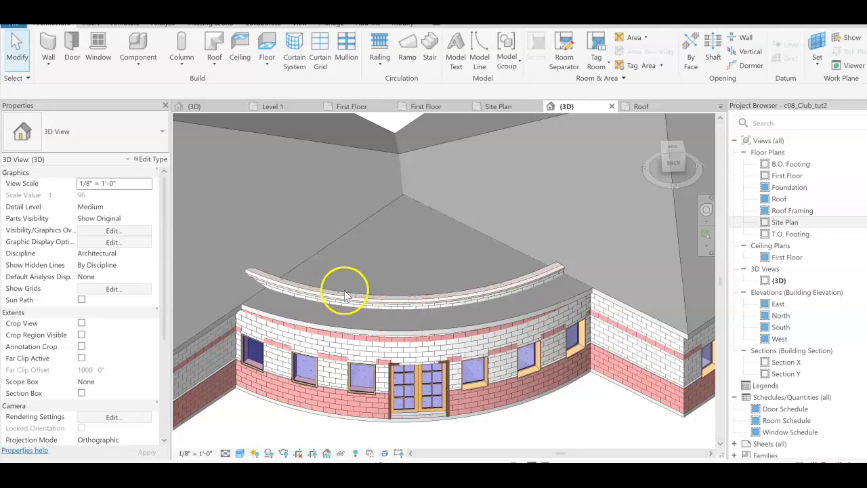
pyautogui.scroll(-3, 472, 293)
pyautogui.scroll(-5, 472, 294)
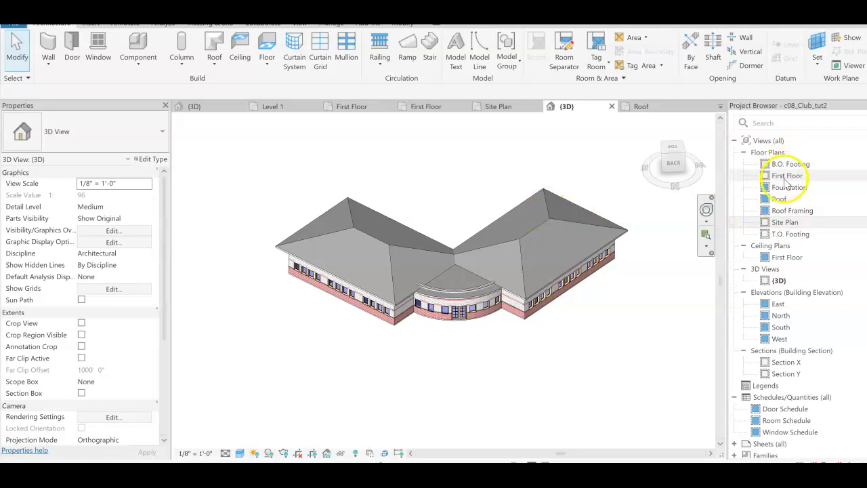
# Open the Site Plan and hide the Grids category in the view.
pyautogui.doubleClick(786, 223)
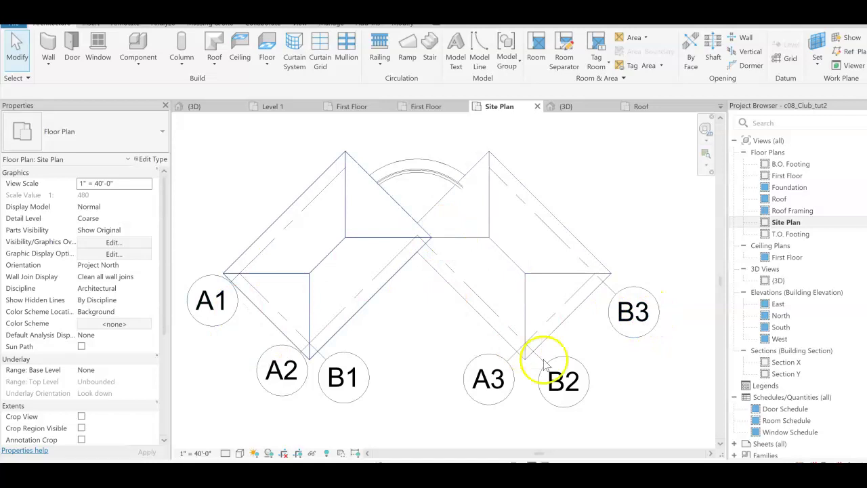
pyautogui.click(632, 328)
pyautogui.rightClick(632, 329)
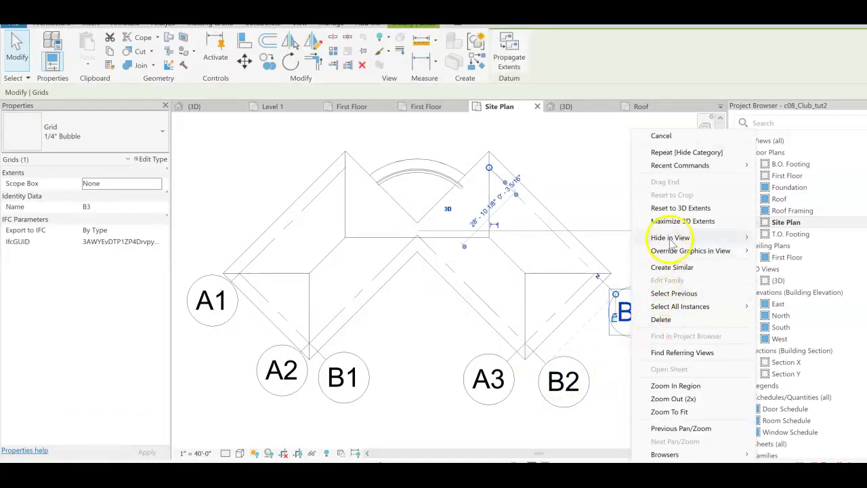
pyautogui.moveTo(669, 237)
pyautogui.click(786, 250)
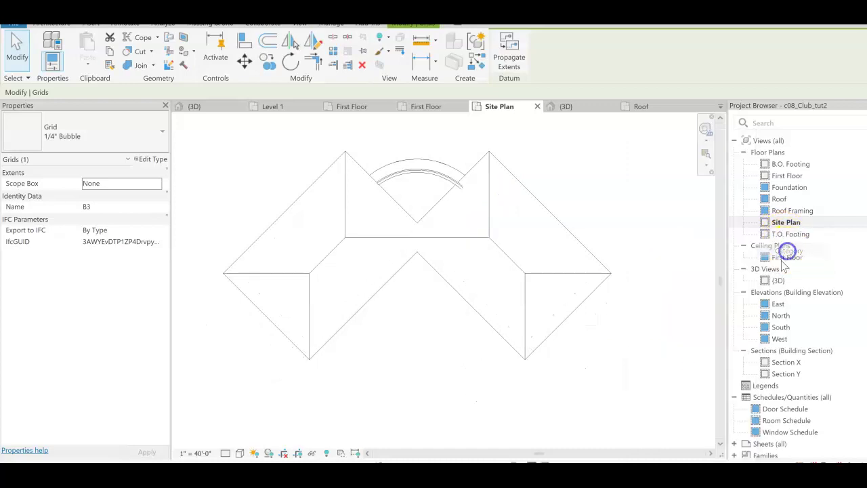
# Hide the Roofs category in the view and recentre the floor plan.
pyautogui.click(591, 292)
pyautogui.rightClick(590, 288)
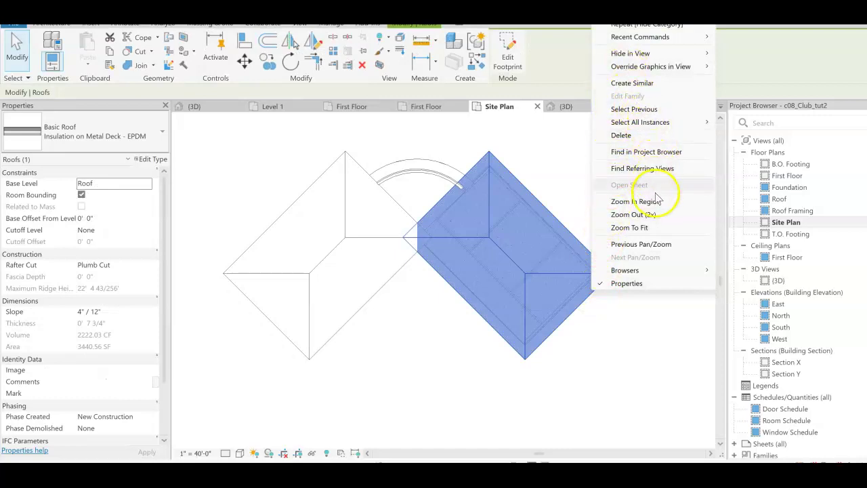
pyautogui.moveTo(671, 53)
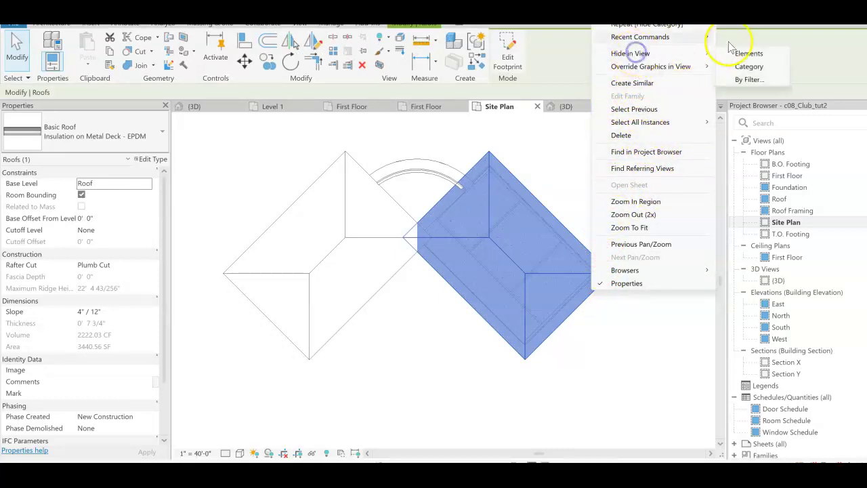
pyautogui.click(747, 65)
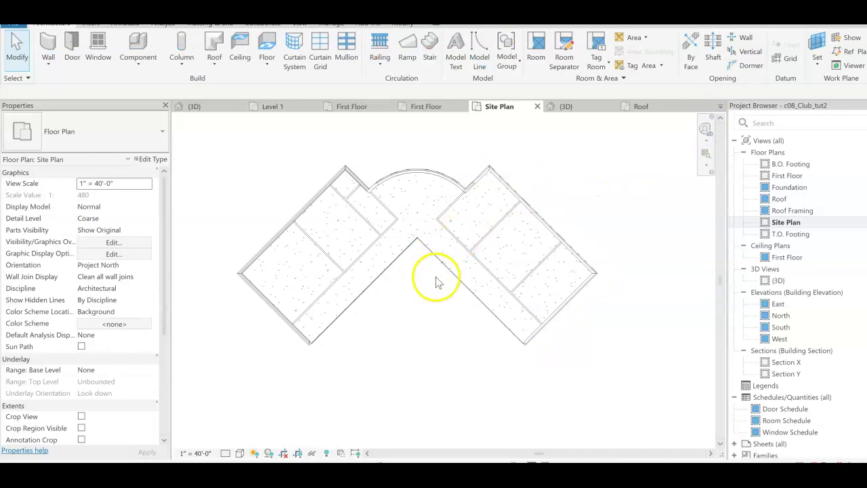
pyautogui.moveTo(447, 290); pyautogui.dragTo(510, 328, button='middle')
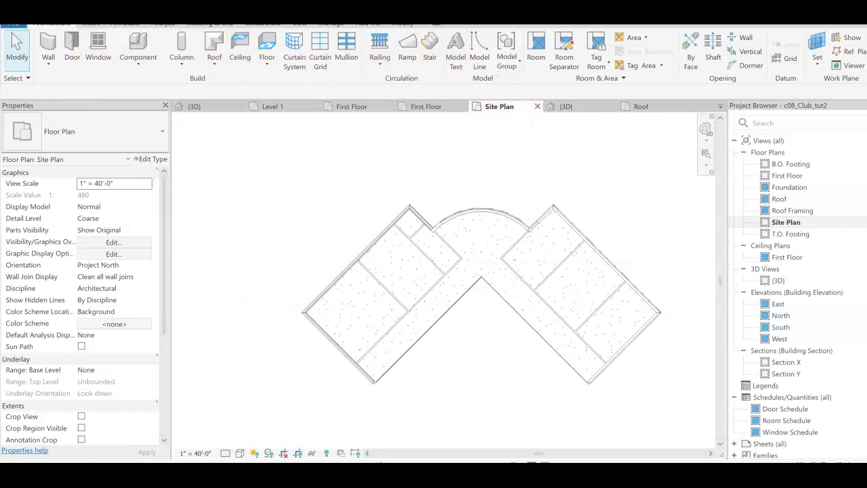
# Show the Massing & Site tools and zoom out to leave open space around the building.
pyautogui.click(210, 22)
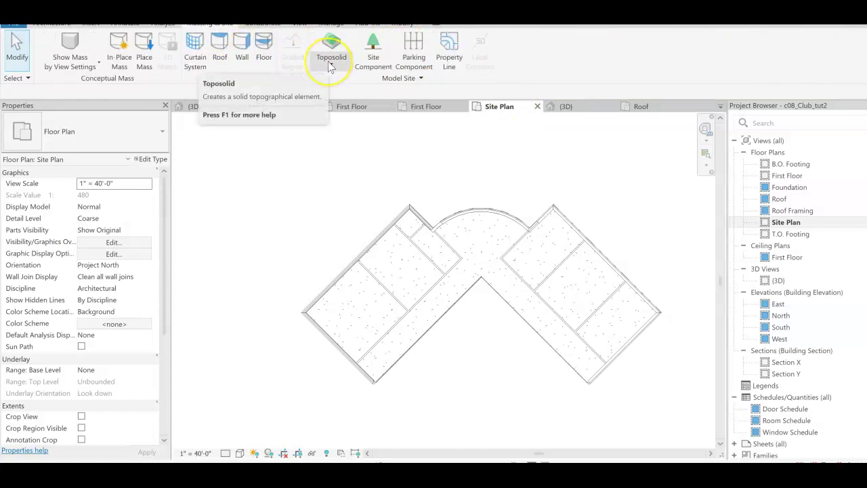
pyautogui.click(347, 50)
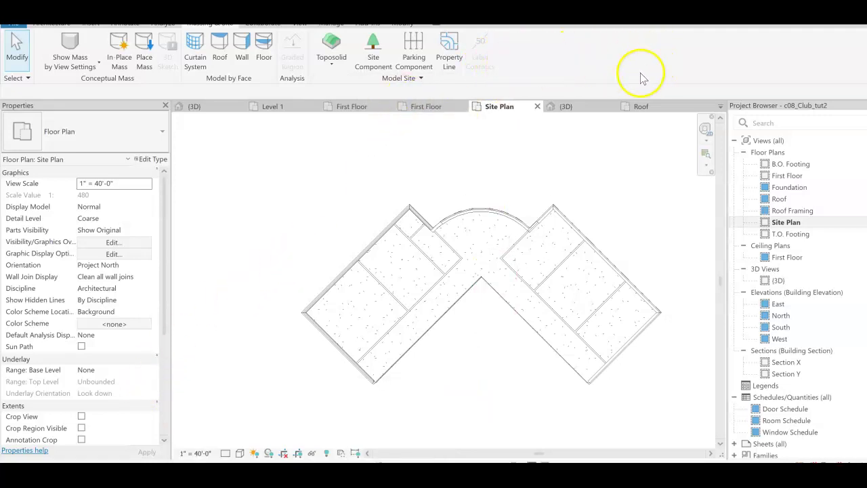
pyautogui.scroll(-2, 522, 184)
pyautogui.click(523, 185)
pyautogui.moveTo(512, 184); pyautogui.dragTo(449, 237, button='middle')
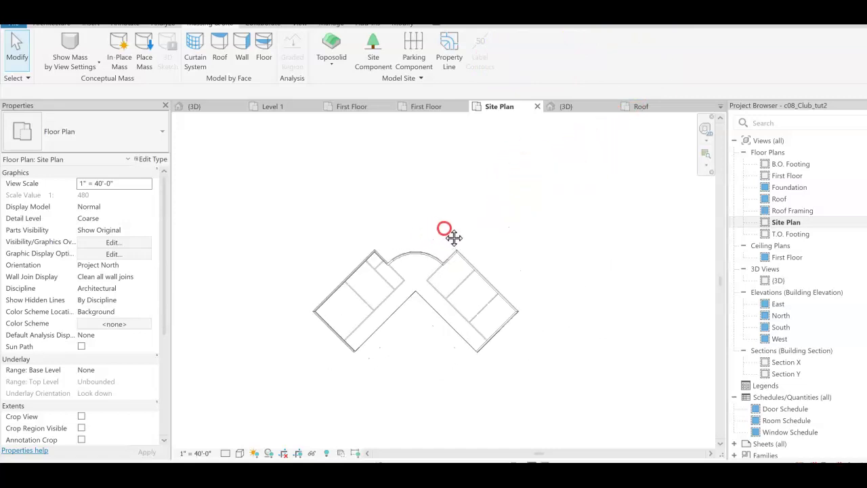
# Sketch a four-line rectangular property line around the building, enclosing 27671.88 SF.
pyautogui.click(451, 46)
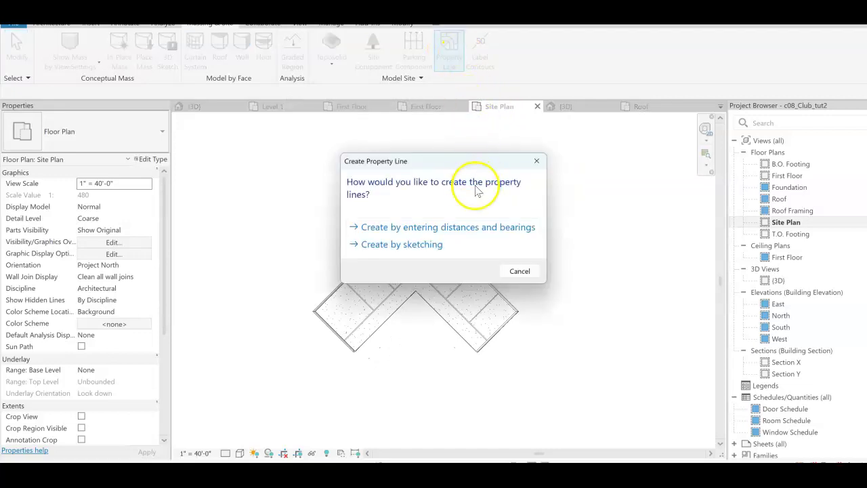
pyautogui.click(402, 244)
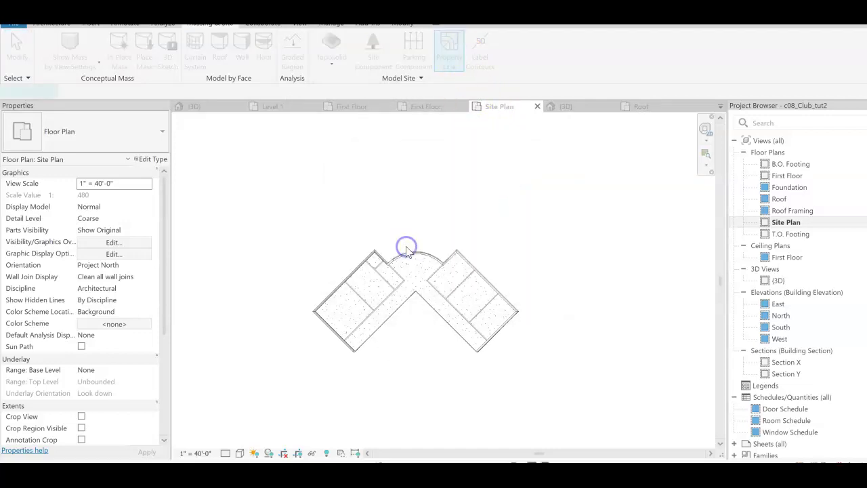
pyautogui.click(250, 193)
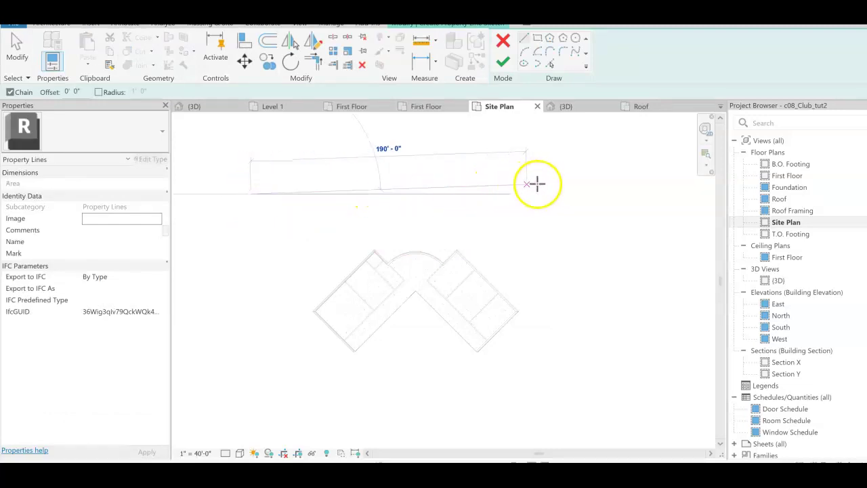
pyautogui.click(554, 193)
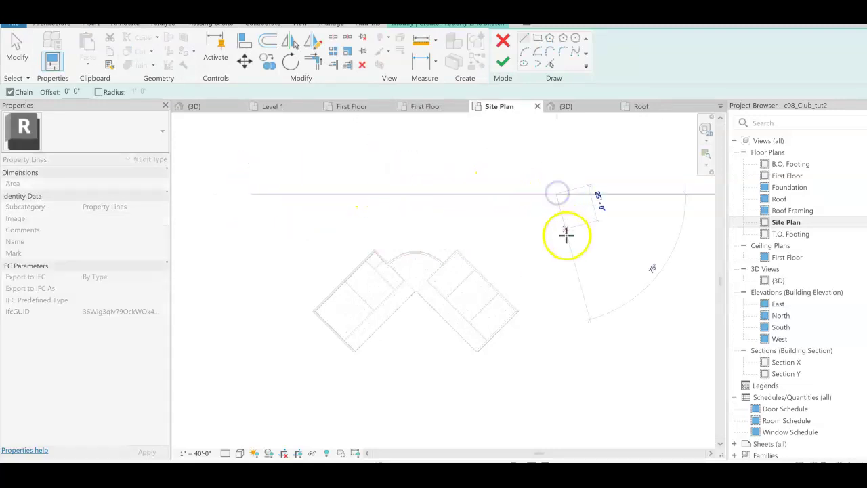
pyautogui.click(551, 393)
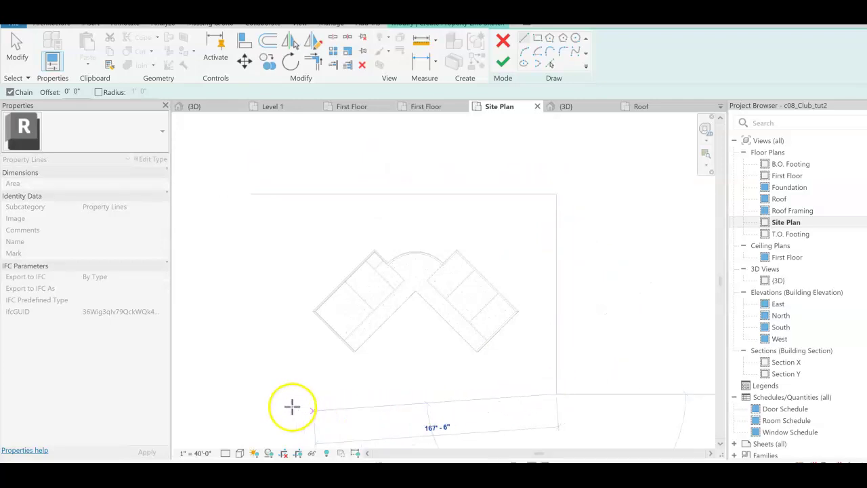
pyautogui.click(276, 393)
pyautogui.click(250, 194)
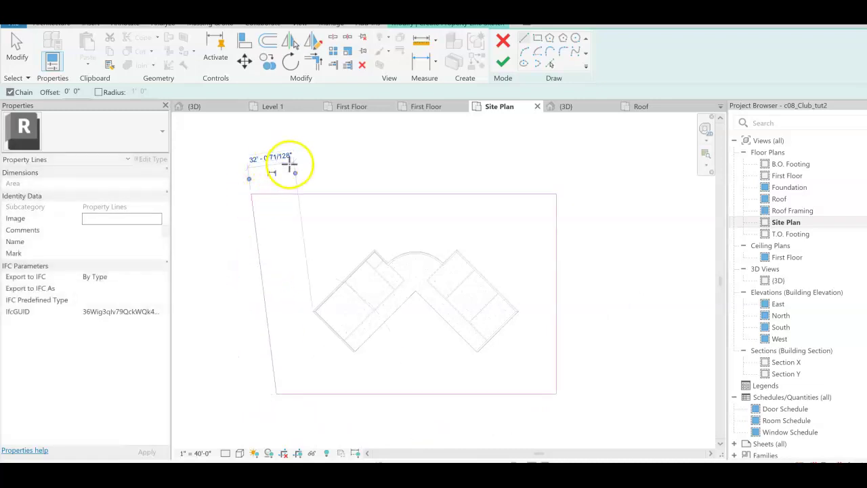
pyautogui.press('Escape')
pyautogui.press('Escape')
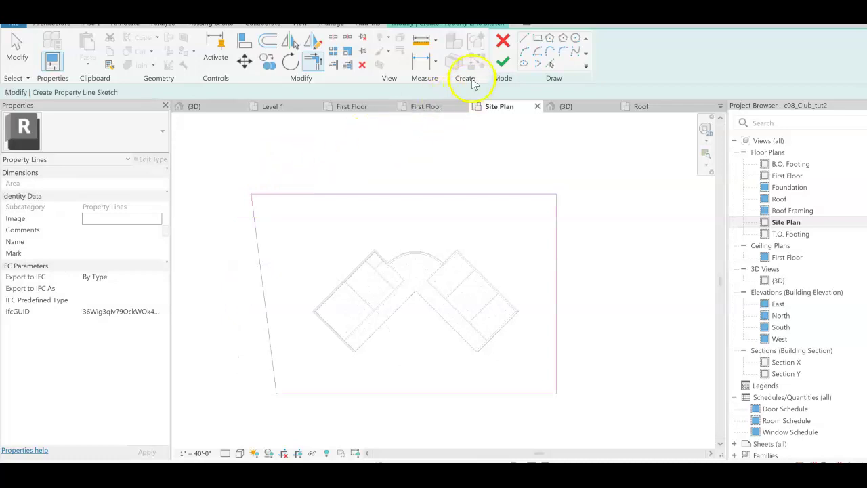
pyautogui.click(503, 63)
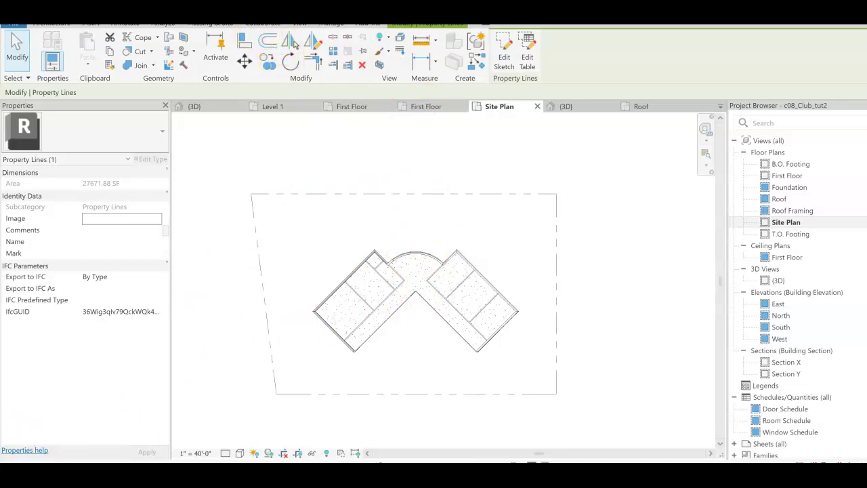
# Trace the V-shaped walkway outline from the building's inner corner along the right wing.
pyautogui.click(216, 24)
pyautogui.click(331, 55)
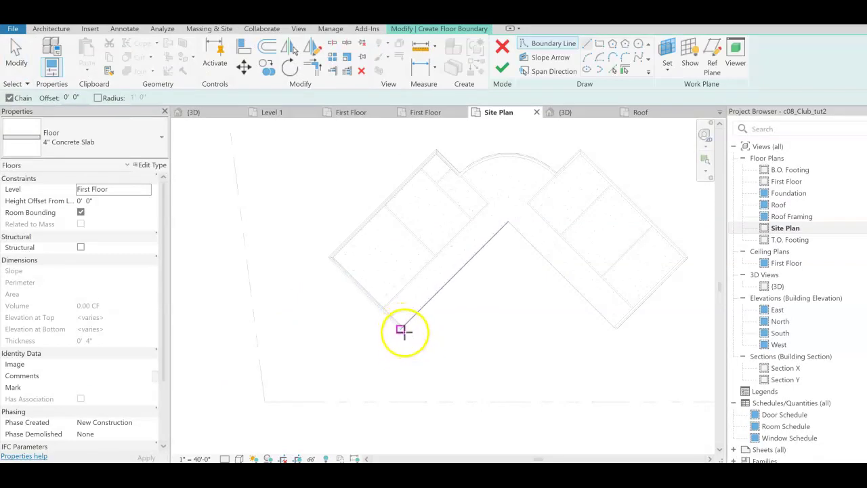
pyautogui.click(401, 329)
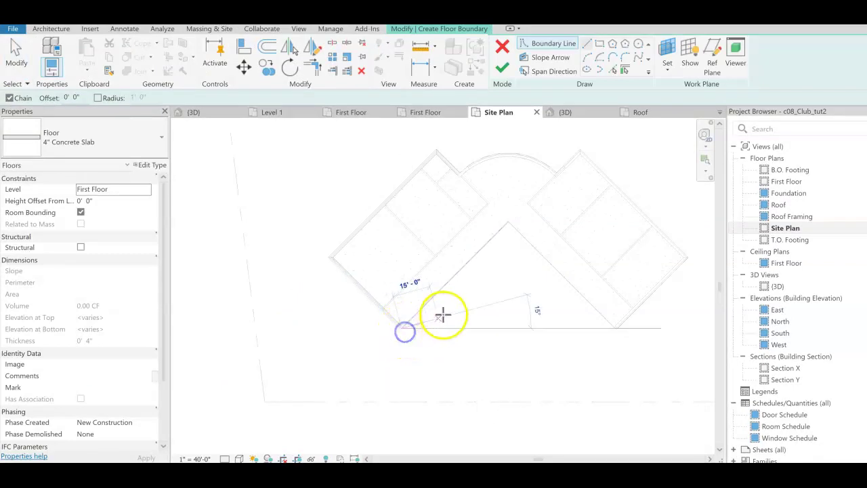
pyautogui.click(507, 222)
pyautogui.click(508, 222)
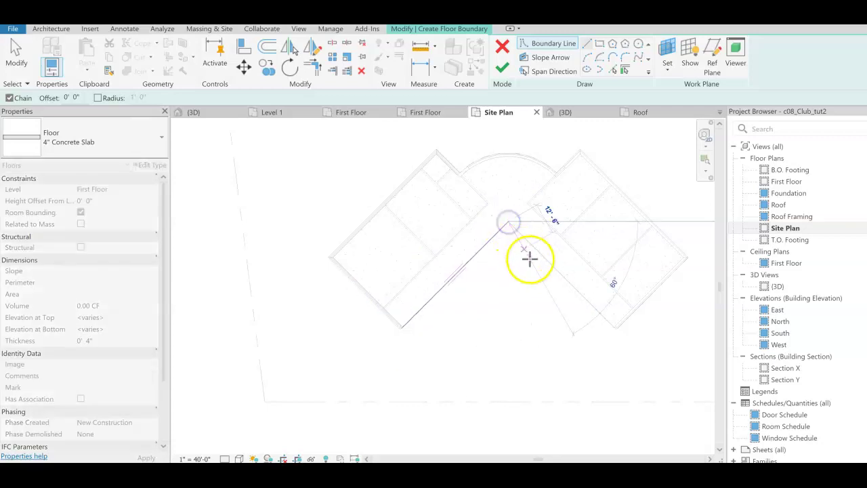
pyautogui.click(614, 327)
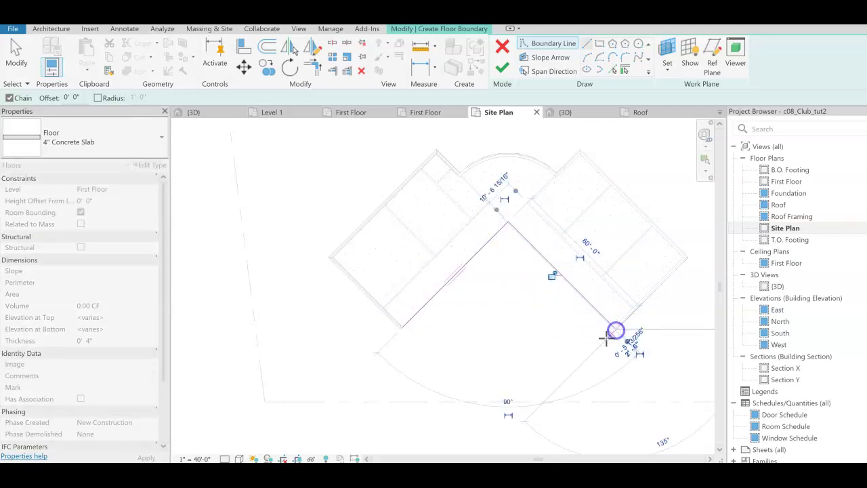
pyautogui.click(574, 369)
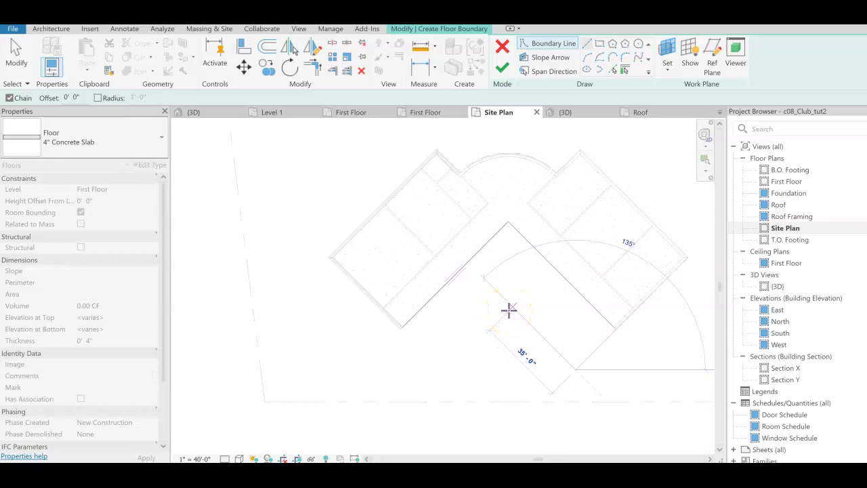
pyautogui.click(513, 308)
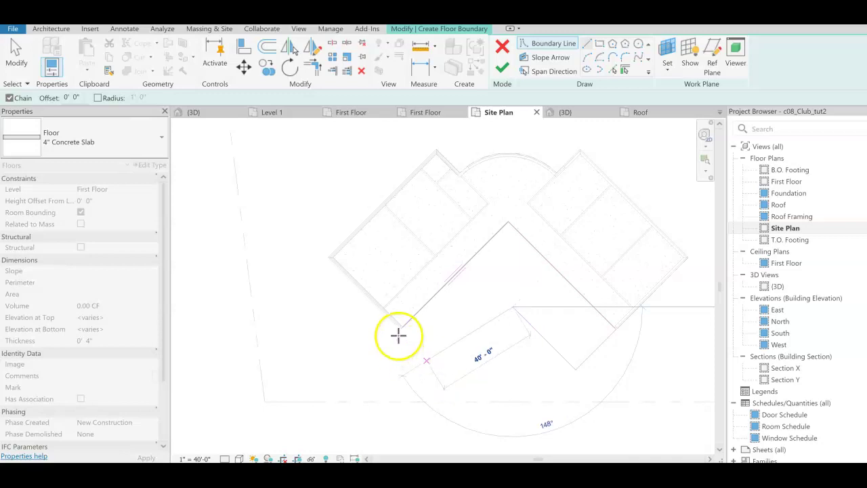
pyautogui.click(446, 375)
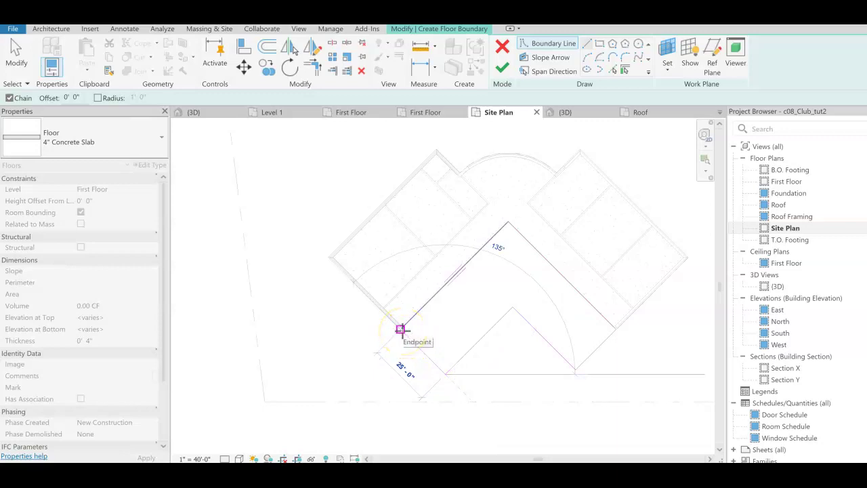
# Close the walkway boundary and keep 4" Concrete Slab as the floor type.
pyautogui.click(401, 330)
pyautogui.scroll(4, 402, 330)
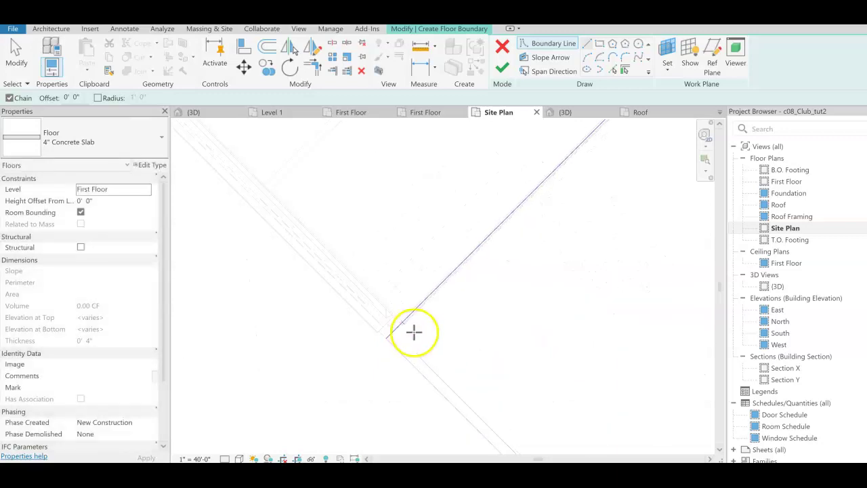
pyautogui.moveTo(388, 359); pyautogui.dragTo(428, 336, button='middle')
pyautogui.scroll(-4, 474, 331)
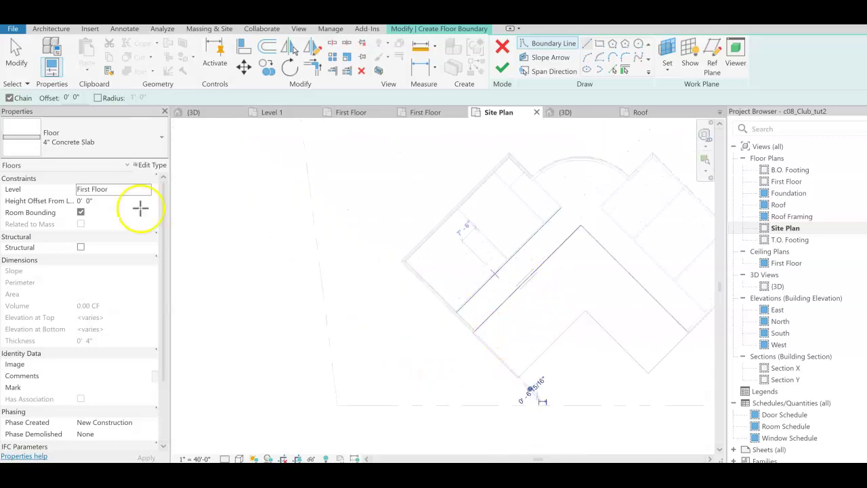
pyautogui.click(81, 140)
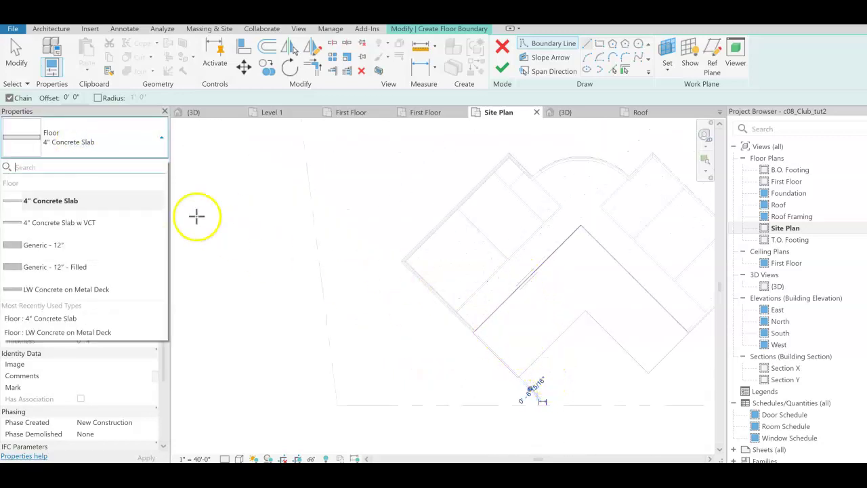
pyautogui.click(54, 205)
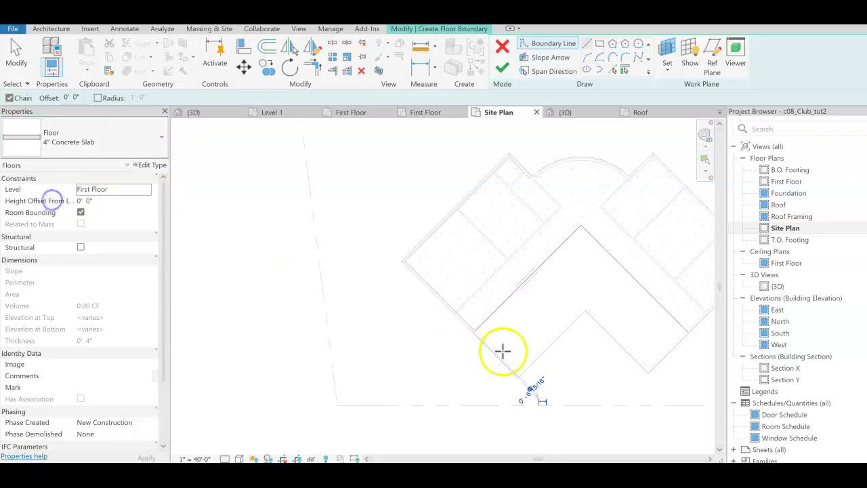
pyautogui.click(473, 332)
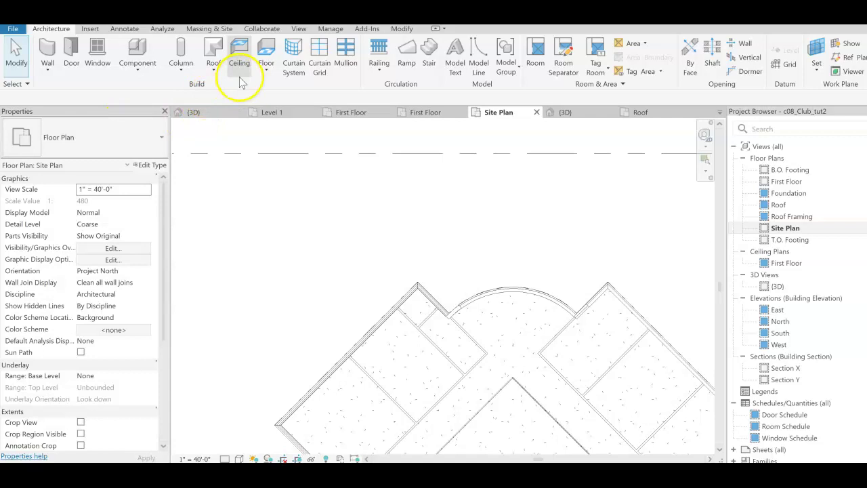
# Start a new floor sketch for the arced courtyard and north entrance path.
pyautogui.click(265, 59)
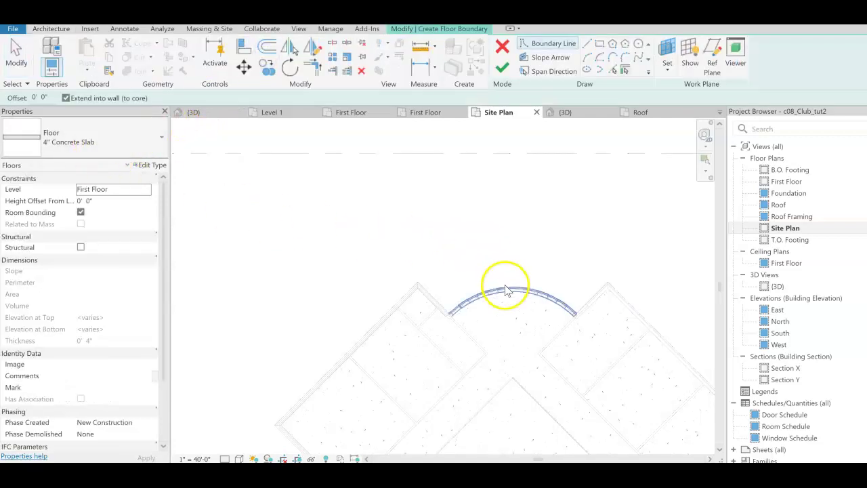
pyautogui.scroll(3, 507, 294)
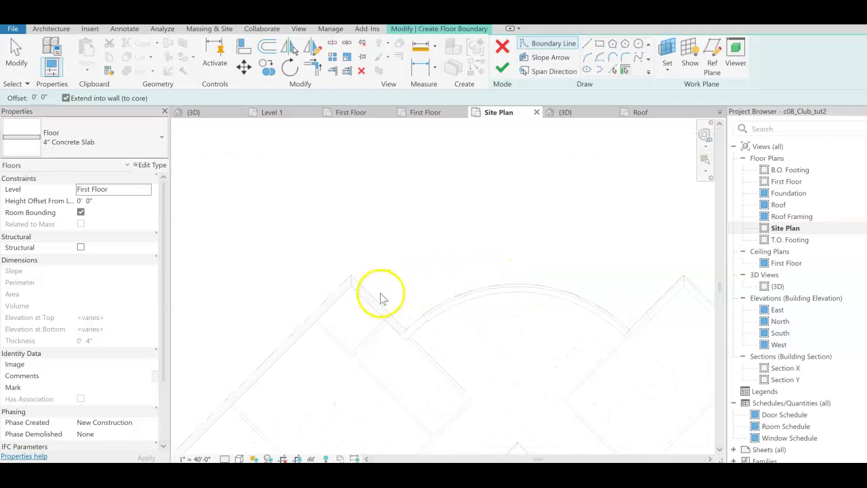
pyautogui.scroll(-3, 531, 271)
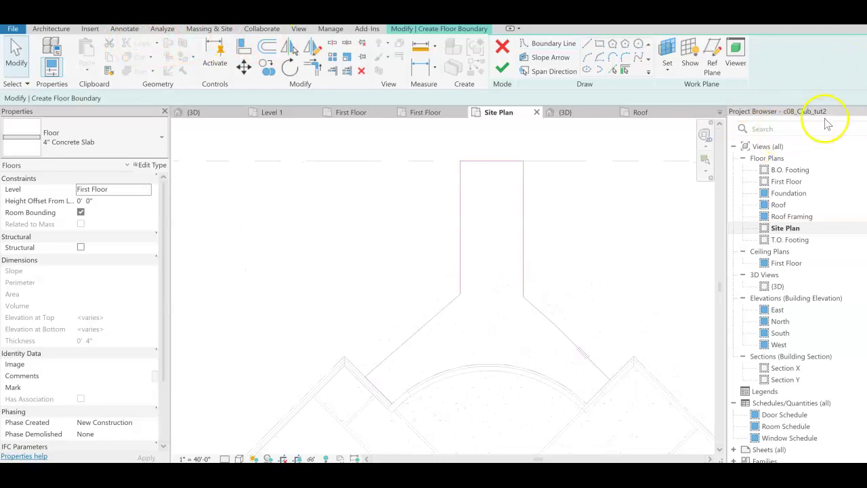
pyautogui.scroll(-2, 550, 223)
pyautogui.scroll(-2, 560, 234)
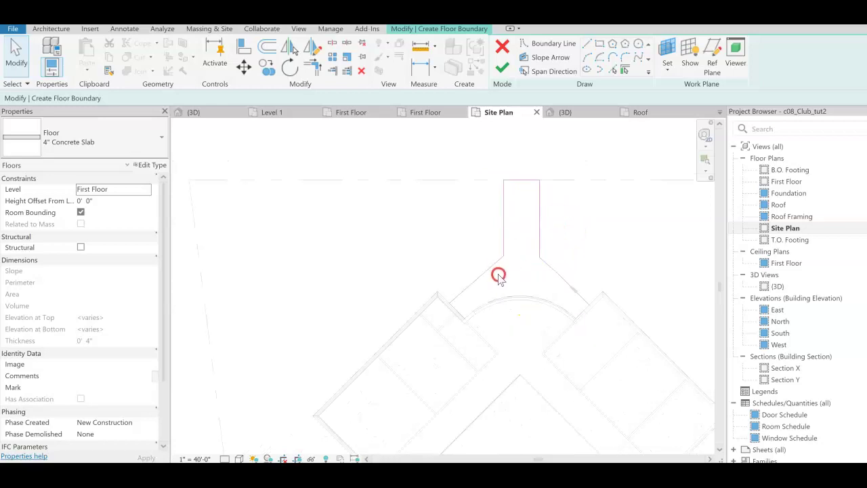
pyautogui.scroll(-2, 436, 236)
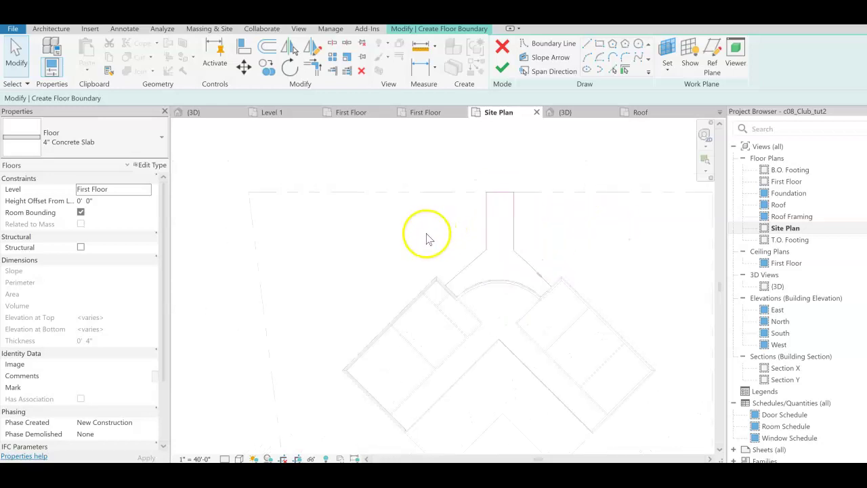
pyautogui.scroll(-2, 422, 237)
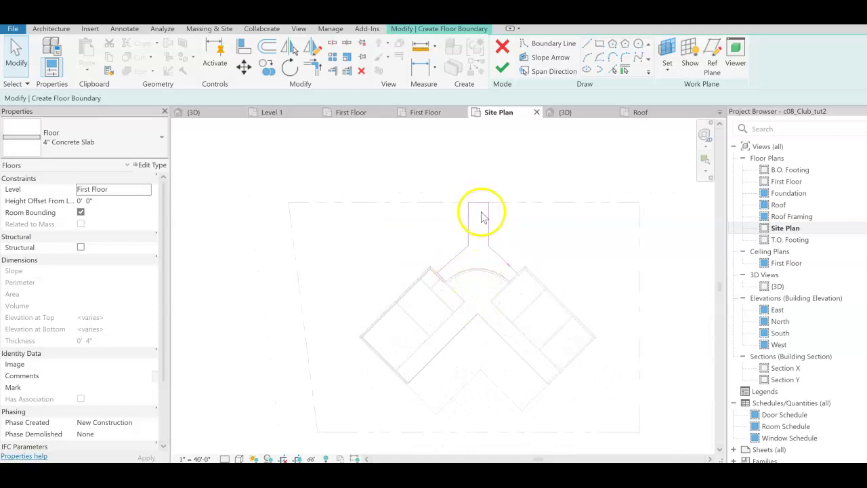
# Finish the floor sketch and dismiss the open-loop error.
pyautogui.click(501, 69)
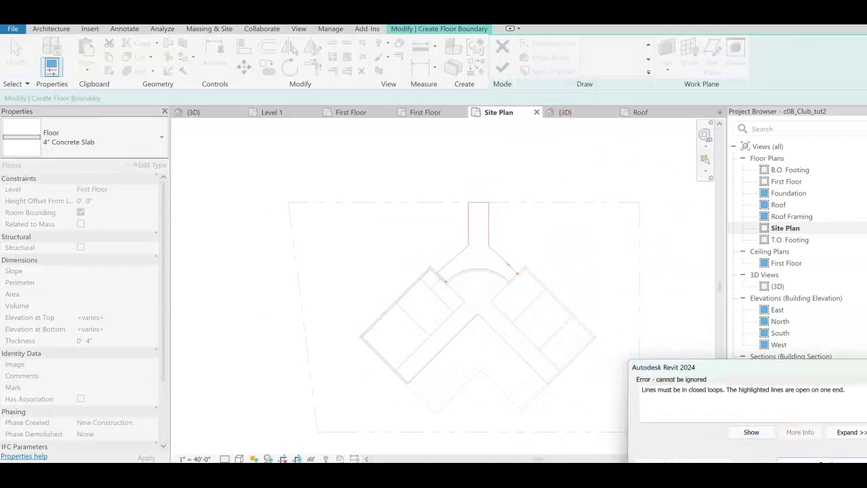
pyautogui.press('Escape')
pyautogui.scroll(3, 482, 251)
pyautogui.scroll(3, 538, 284)
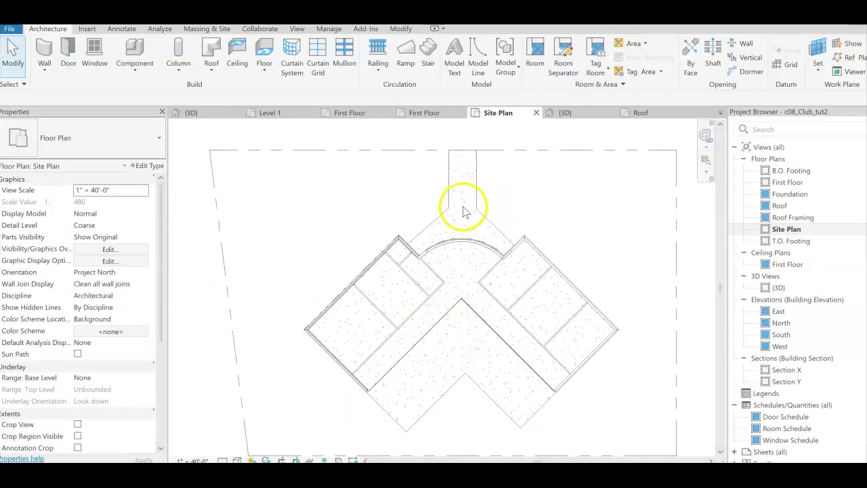
pyautogui.click(236, 460)
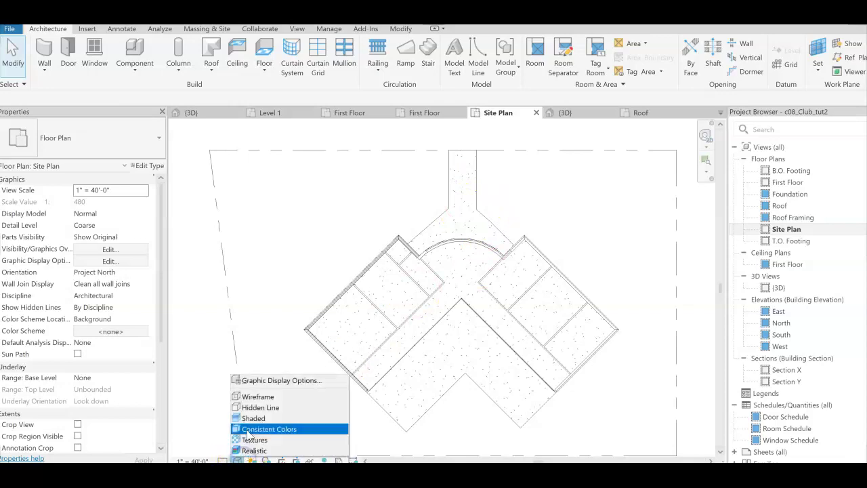
pyautogui.click(252, 438)
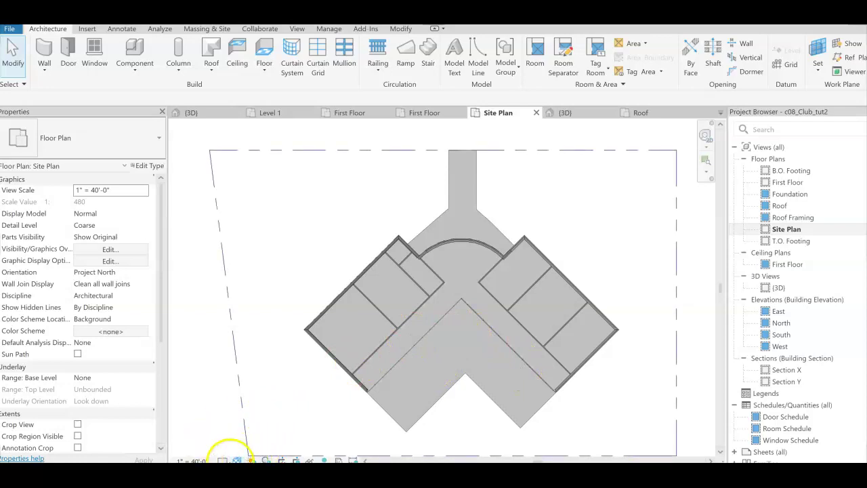
pyautogui.click(223, 460)
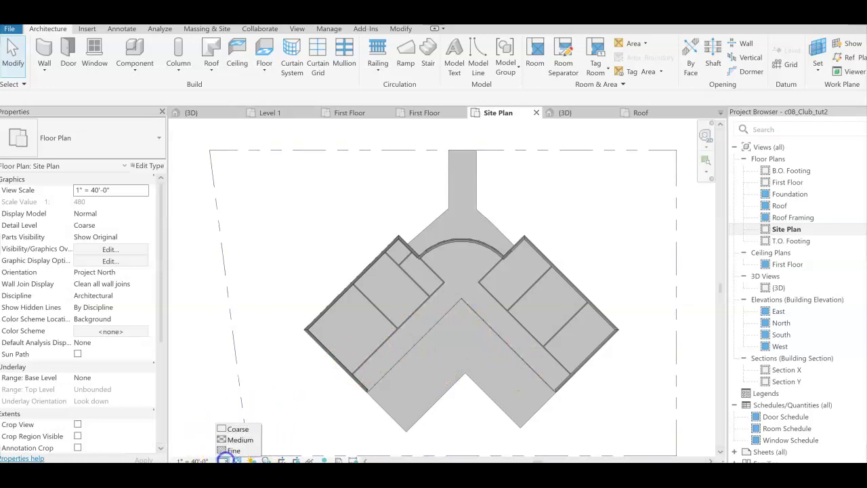
pyautogui.click(237, 460)
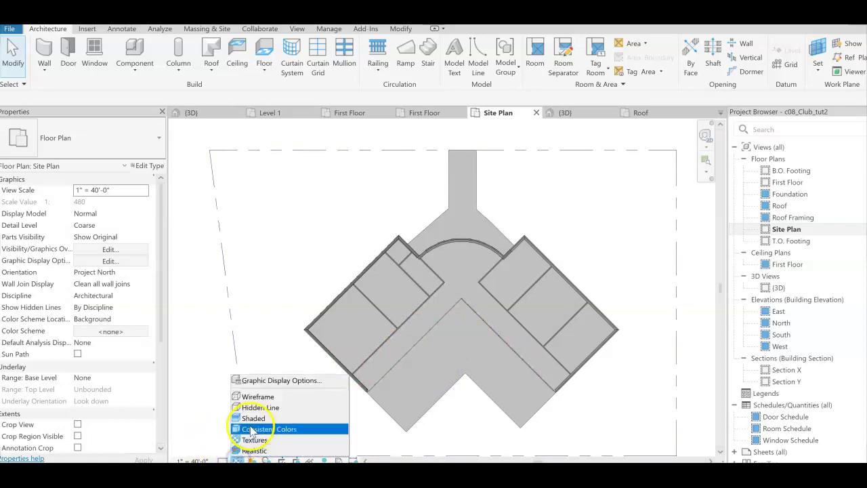
pyautogui.click(256, 407)
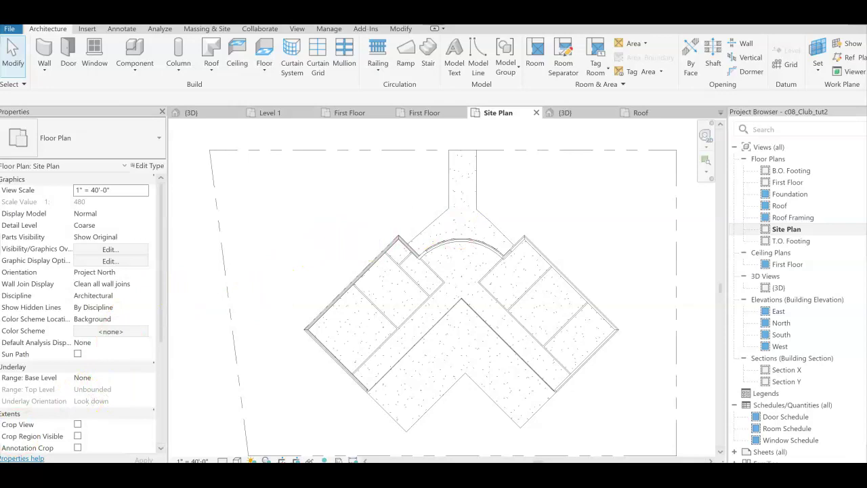
pyautogui.scroll(1, 412, 338)
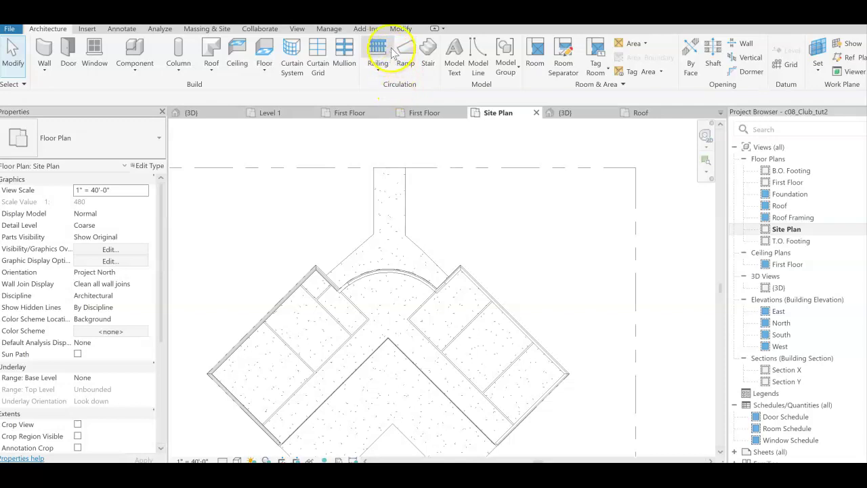
# Start a toposolid sketch with straight boundary lines along the entrance path and walkway.
pyautogui.click(204, 29)
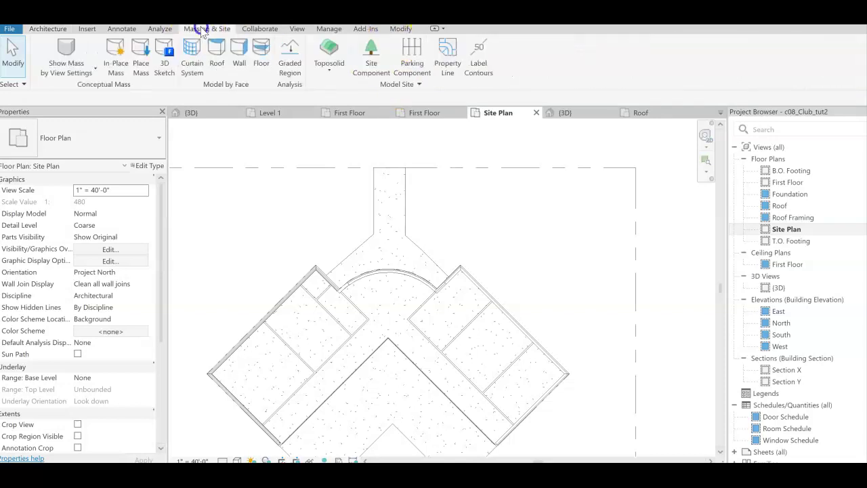
pyautogui.click(328, 71)
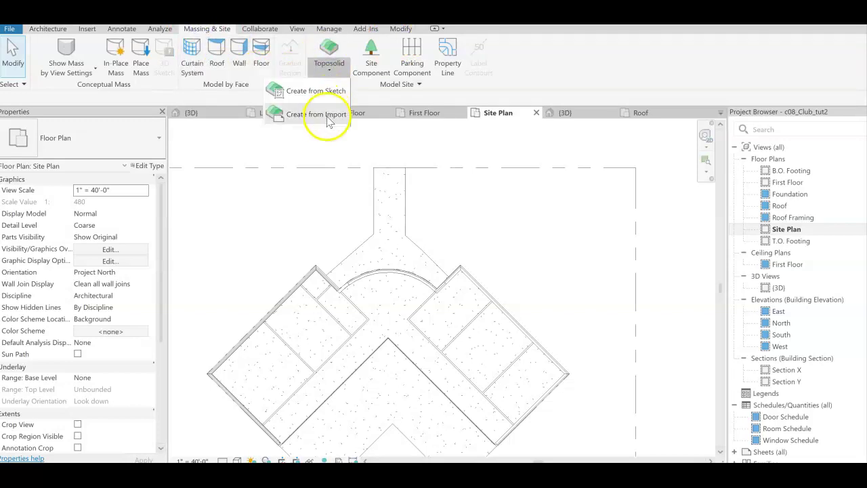
pyautogui.click(316, 90)
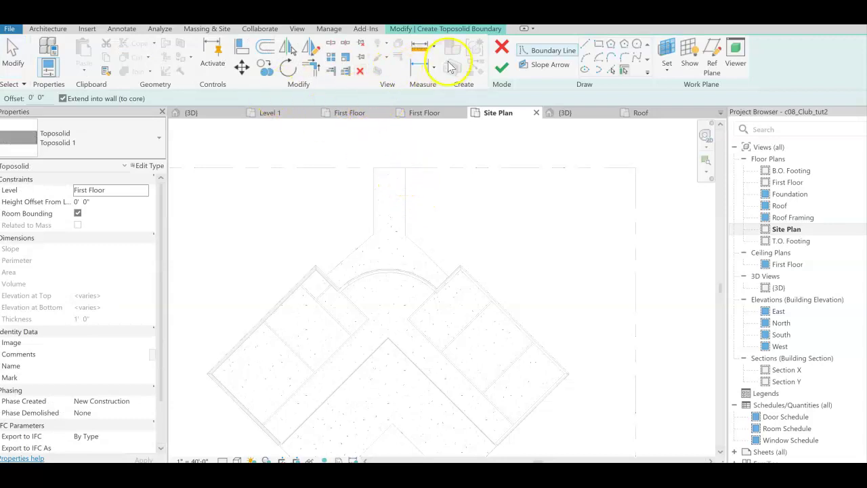
pyautogui.click(586, 45)
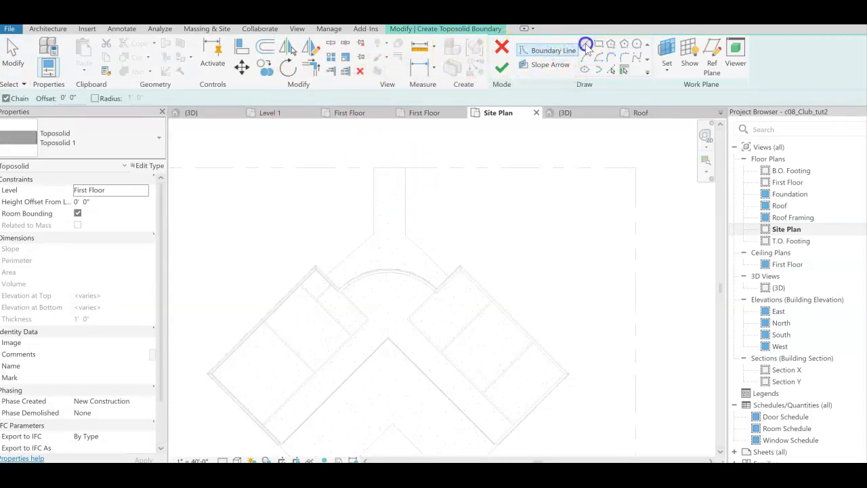
pyautogui.click(405, 167)
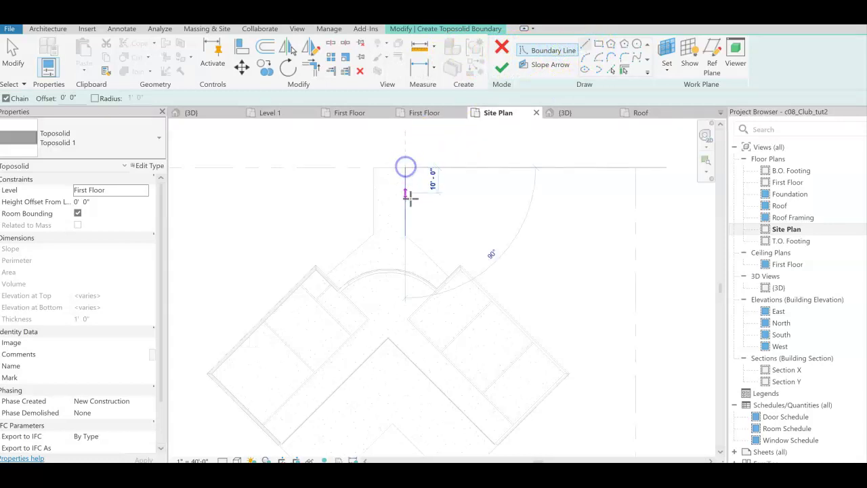
pyautogui.click(405, 234)
pyautogui.click(449, 274)
pyautogui.scroll(4, 449, 306)
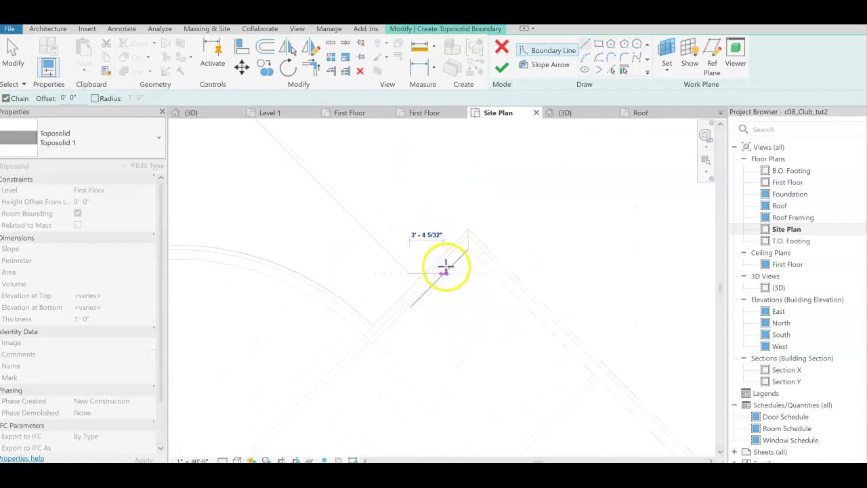
pyautogui.scroll(1, 420, 273)
pyautogui.click(418, 274)
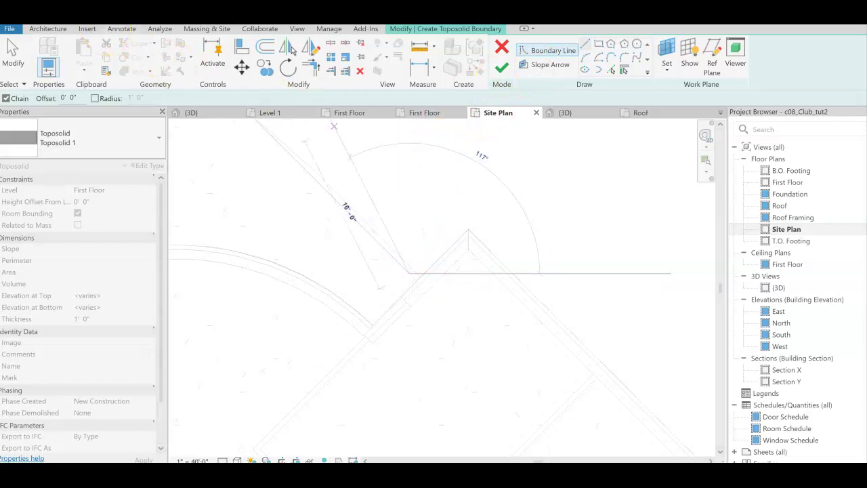
# Restart the toposolid boundary at the entrance path edge and trace to the walkway corner.
pyautogui.press('Escape')
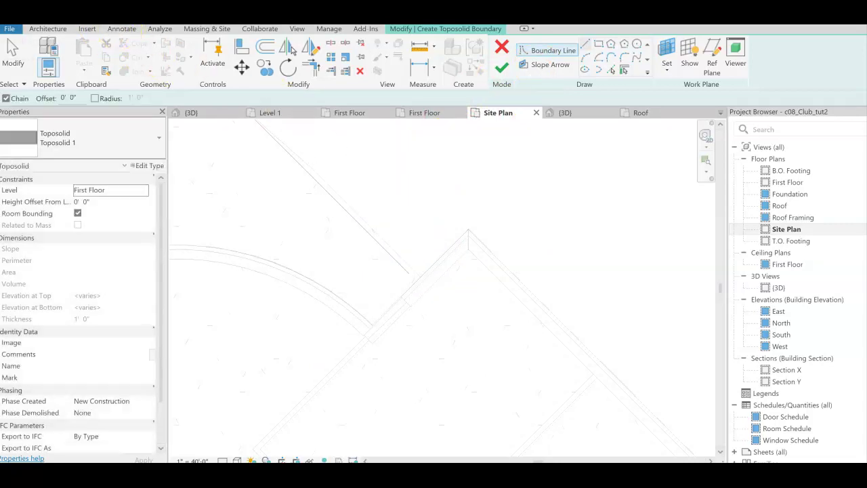
pyautogui.press('z')
pyautogui.press('f')
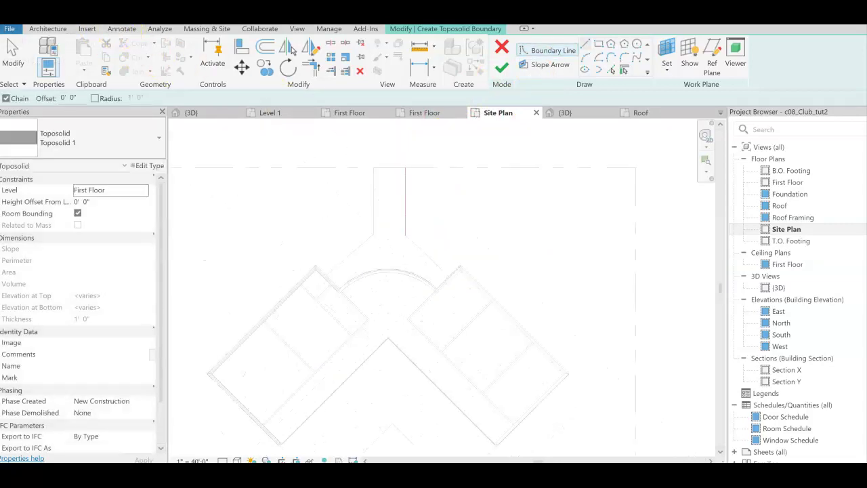
pyautogui.click(404, 234)
pyautogui.scroll(5, 450, 274)
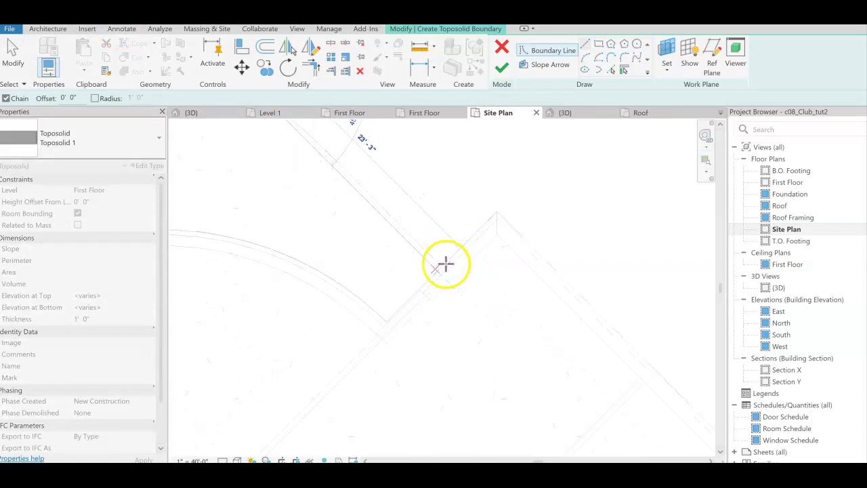
pyautogui.click(443, 265)
pyautogui.scroll(-3, 335, 329)
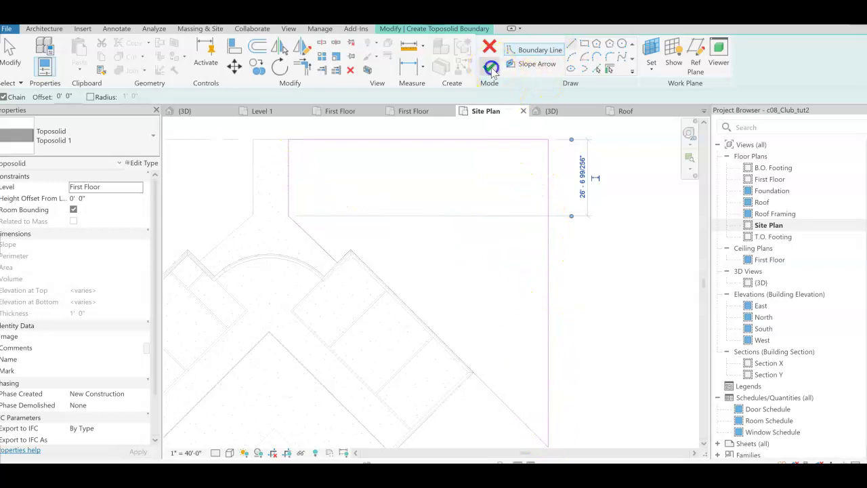
# Finish the toposolid sketch and dismiss the overlap warning.
pyautogui.click(490, 68)
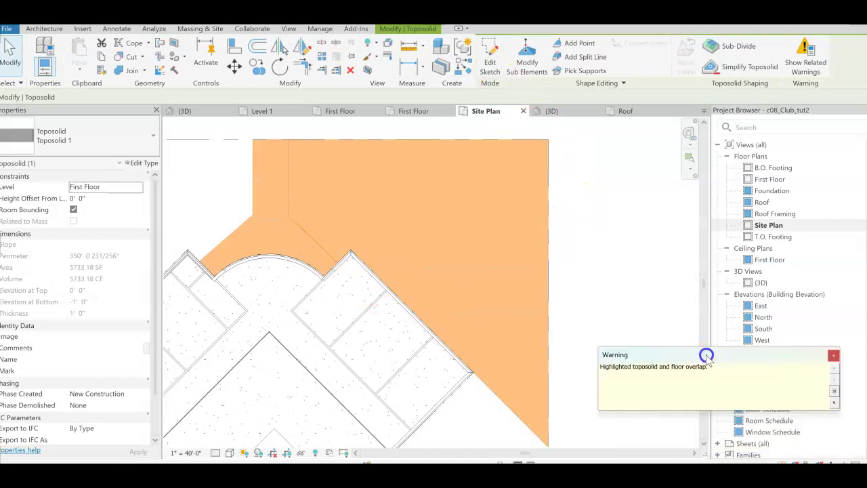
pyautogui.moveTo(705, 352); pyautogui.dragTo(697, 315)
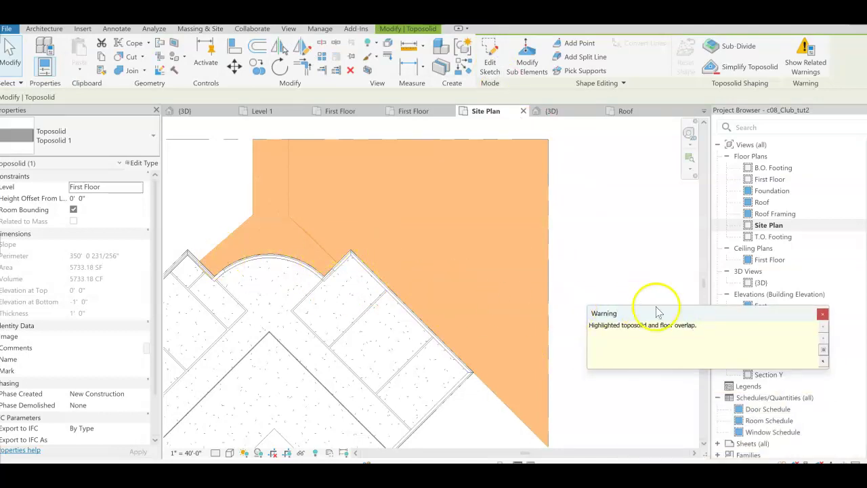
pyautogui.click(822, 313)
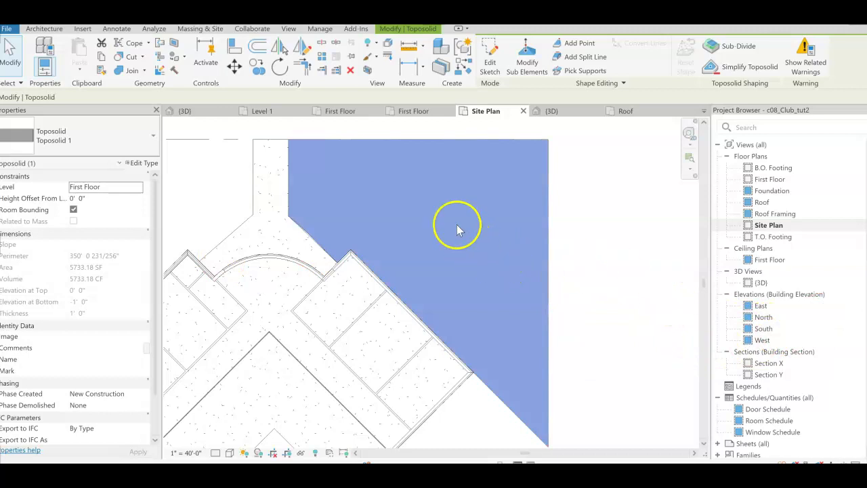
# Check the toposolid type list, then select the new lawn toposolid.
pyautogui.click(152, 138)
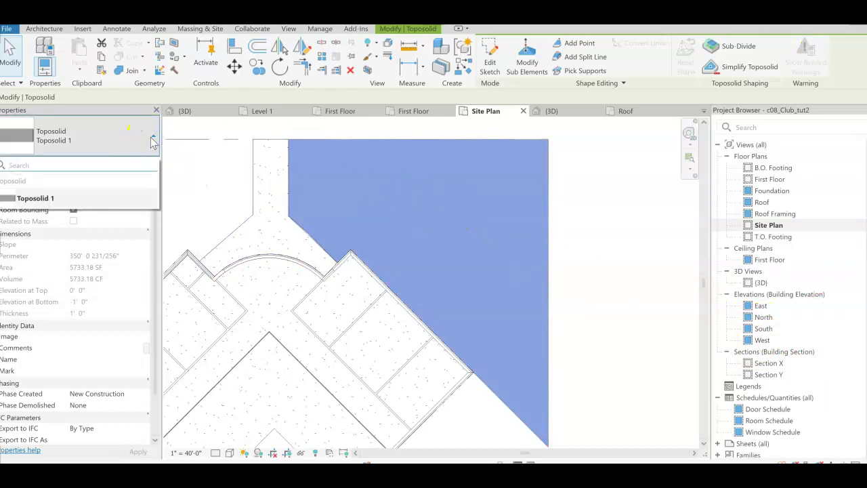
pyautogui.click(204, 134)
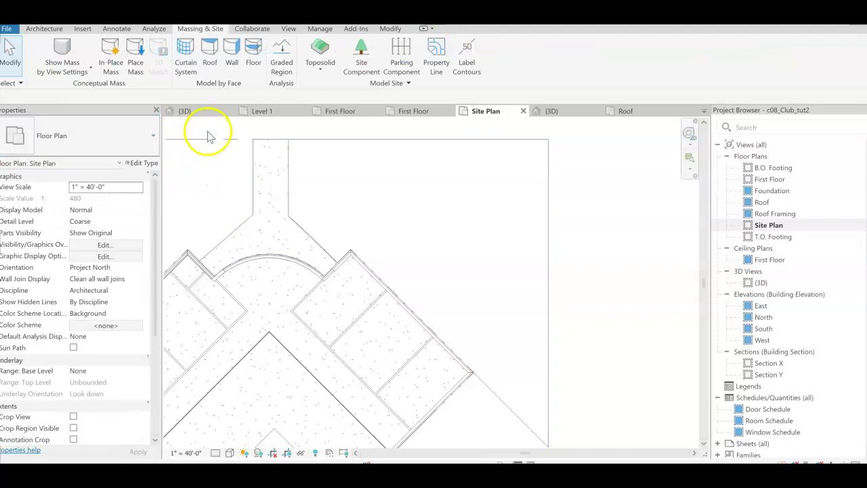
pyautogui.click(154, 137)
pyautogui.click(111, 135)
pyautogui.click(154, 136)
pyautogui.click(287, 162)
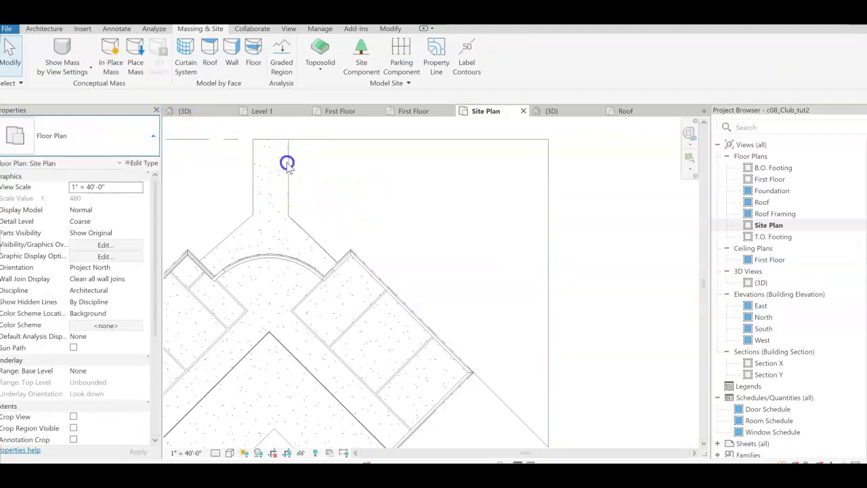
pyautogui.click(287, 163)
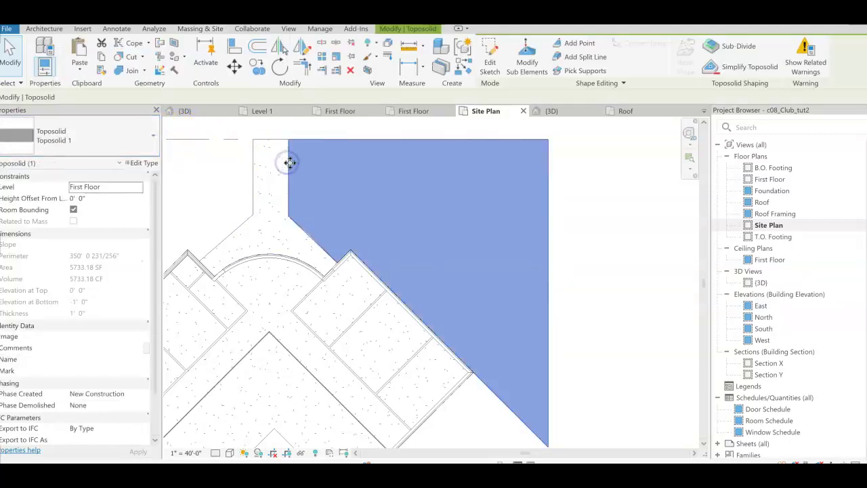
# Browse the material of Toposolid 1's structure layer 2 and open the Asset Browser.
pyautogui.click(144, 164)
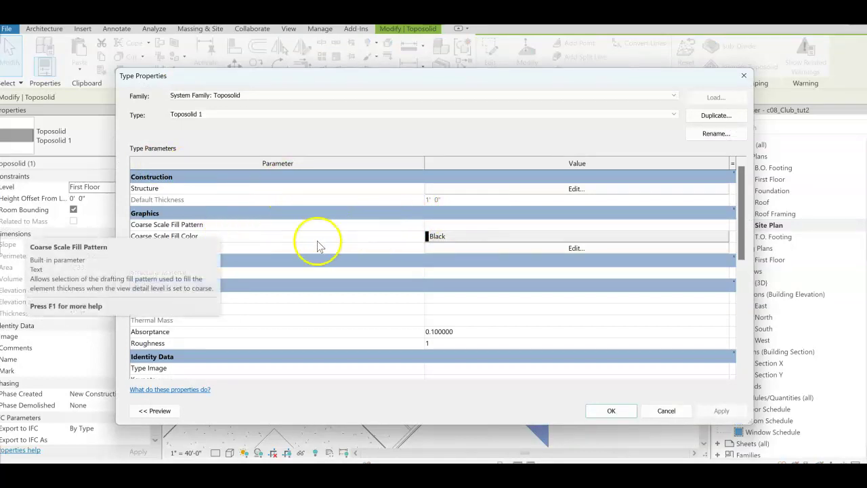
pyautogui.click(539, 195)
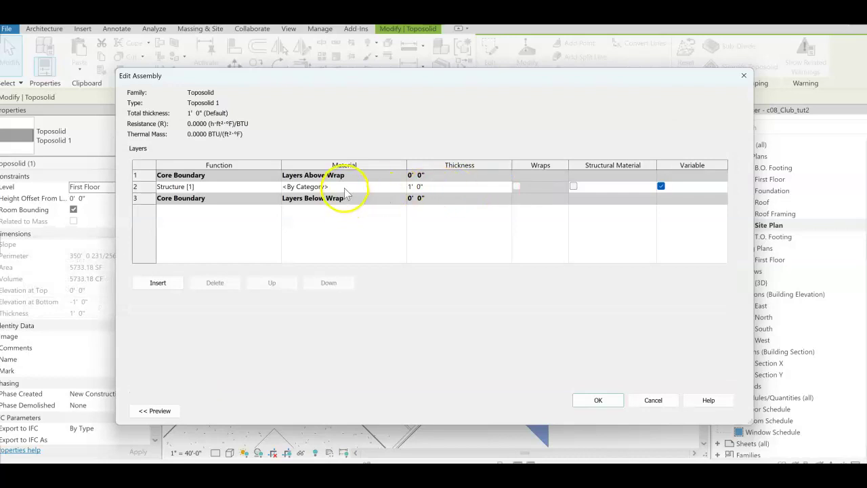
pyautogui.click(345, 187)
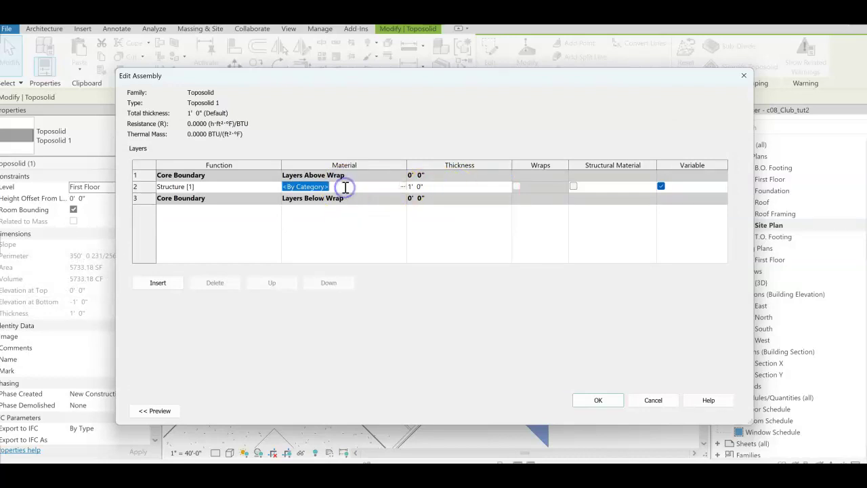
pyautogui.click(405, 187)
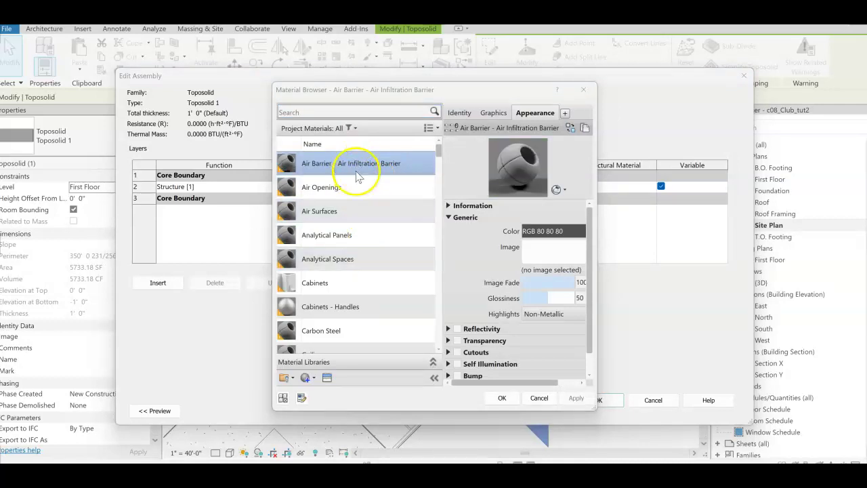
pyautogui.scroll(-15, 362, 189)
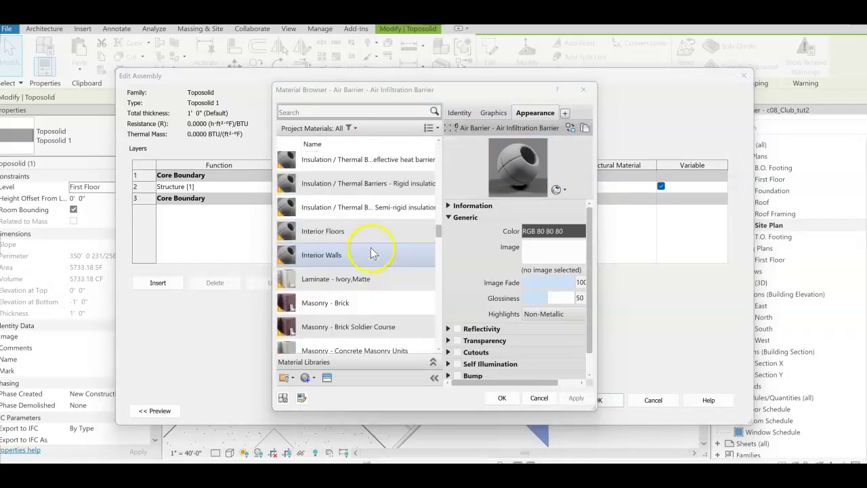
pyautogui.scroll(5, 370, 253)
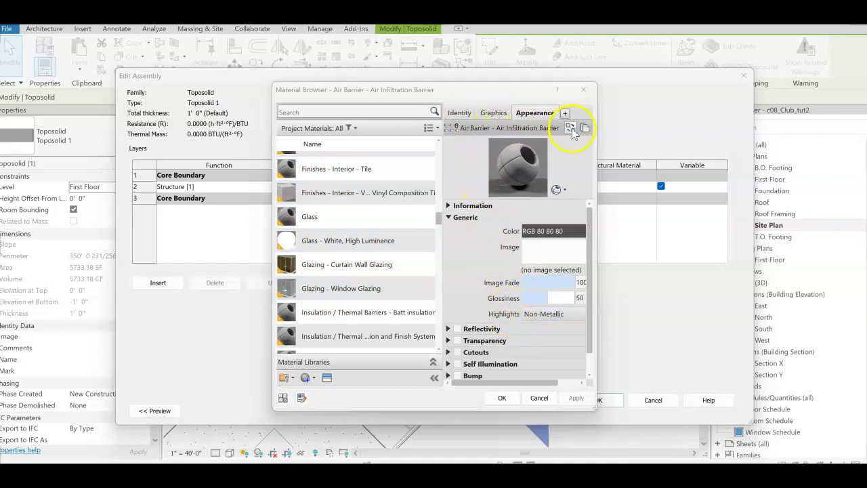
pyautogui.scroll(-1, 352, 339)
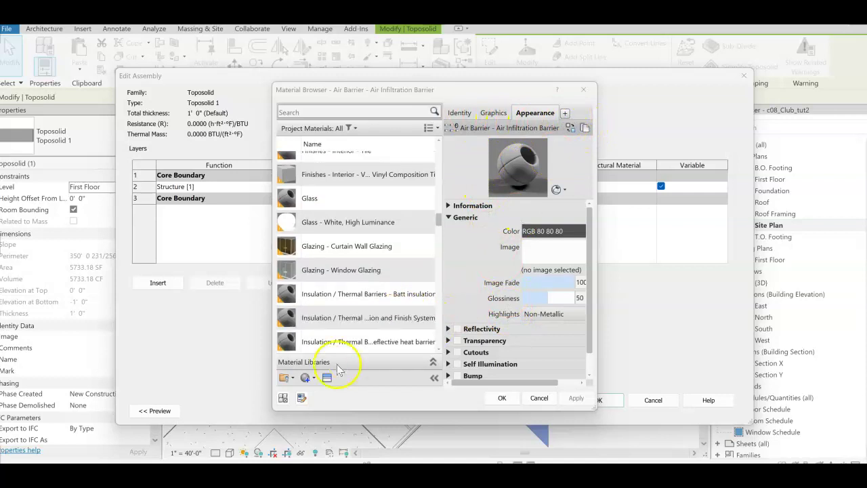
pyautogui.click(326, 378)
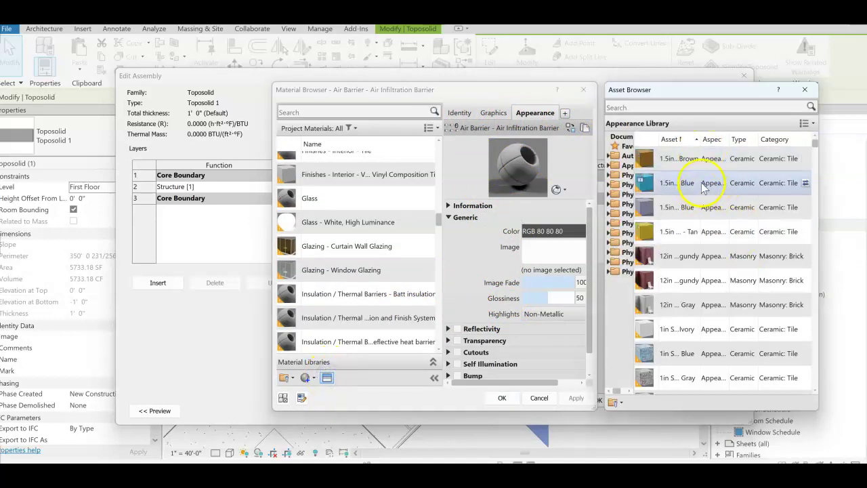
# Search 'Gra' in the Asset Browser and replace the appearance with Site - Grass.
pyautogui.click(676, 106)
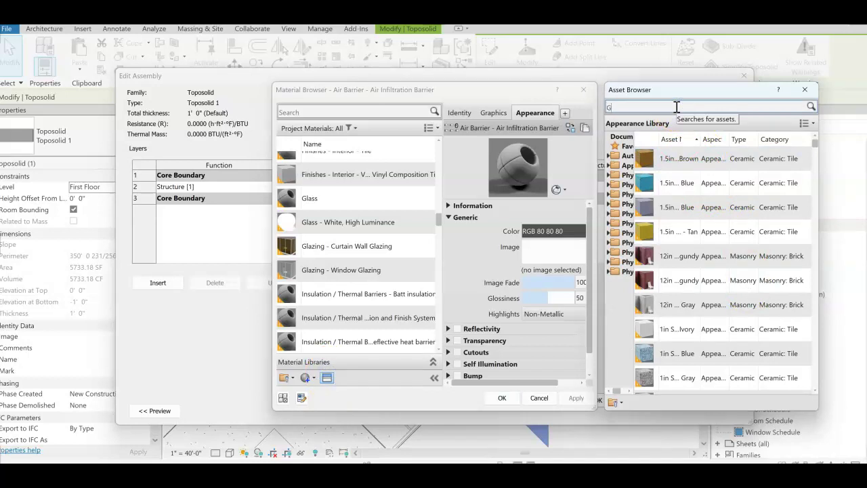
pyautogui.write('Grass')
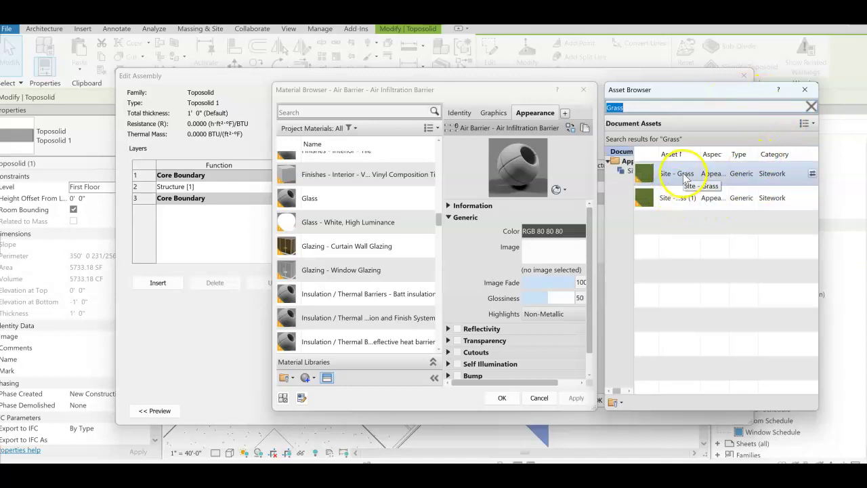
pyautogui.click(675, 177)
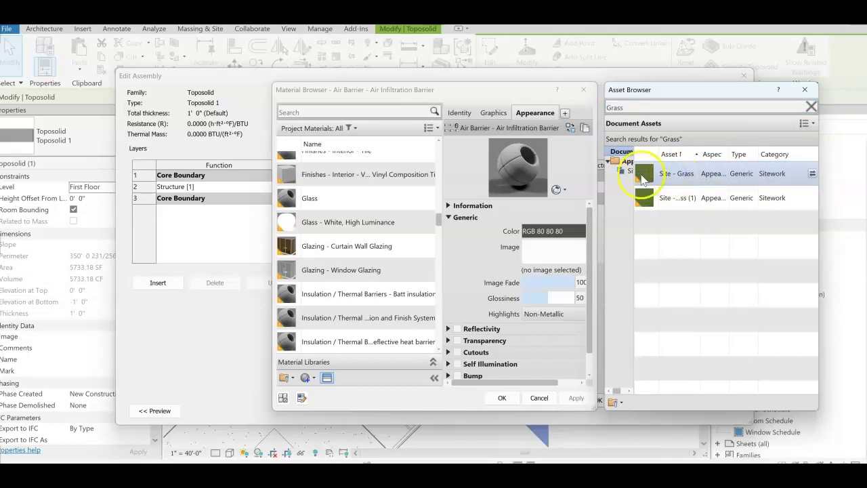
pyautogui.click(812, 174)
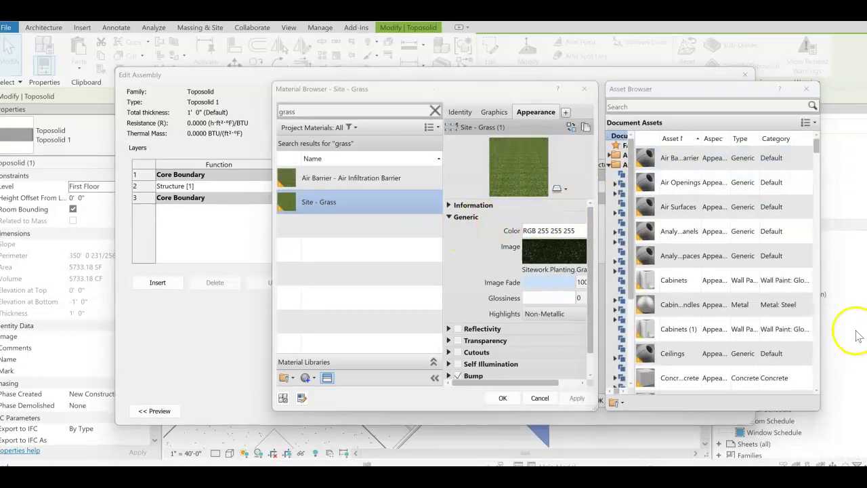
pyautogui.scroll(-1, 764, 386)
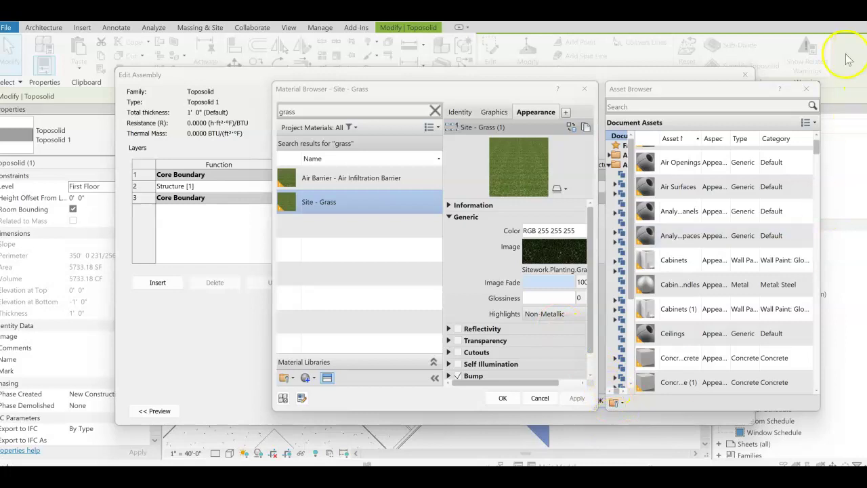
pyautogui.click(806, 89)
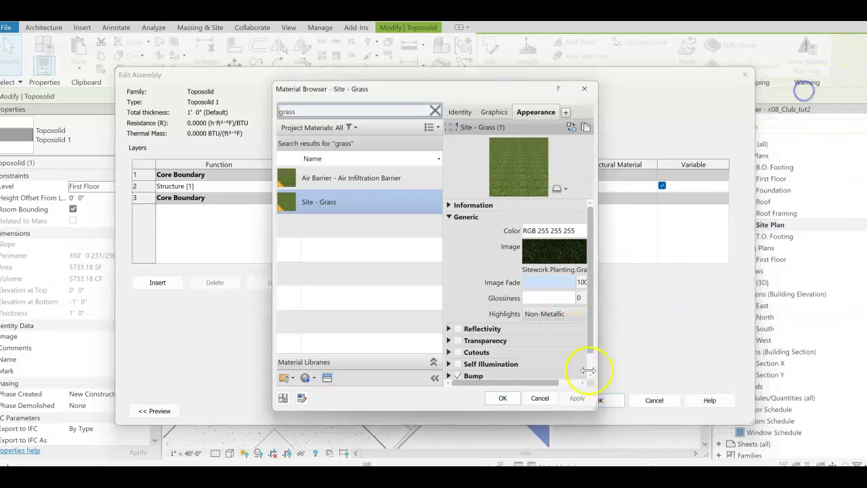
# Confirm Site - Grass through the Material Browser, Edit Assembly and Type Properties dialogs.
pyautogui.click(529, 405)
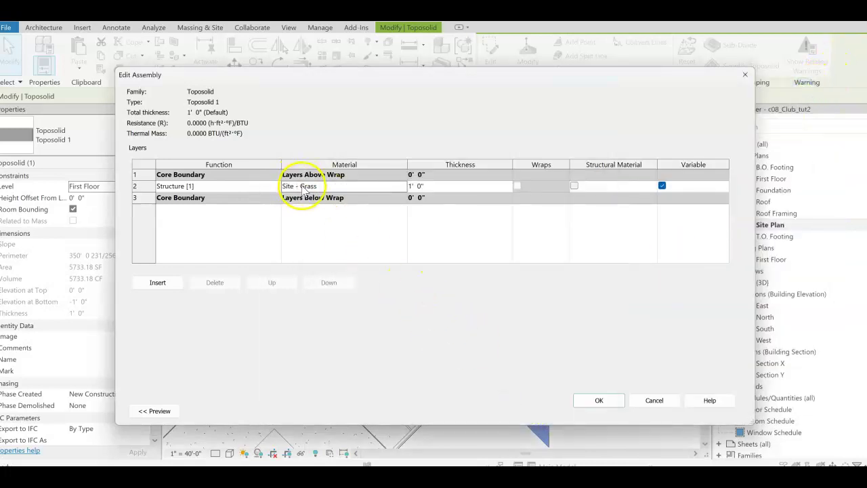
pyautogui.click(598, 400)
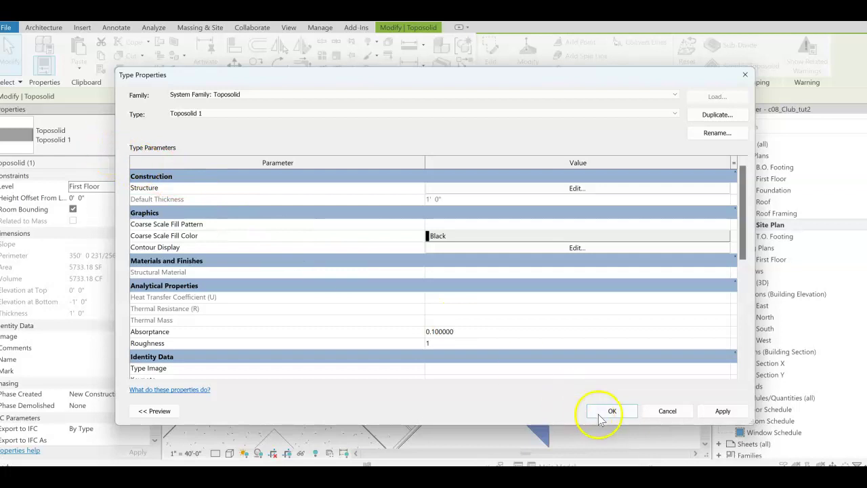
pyautogui.click(722, 410)
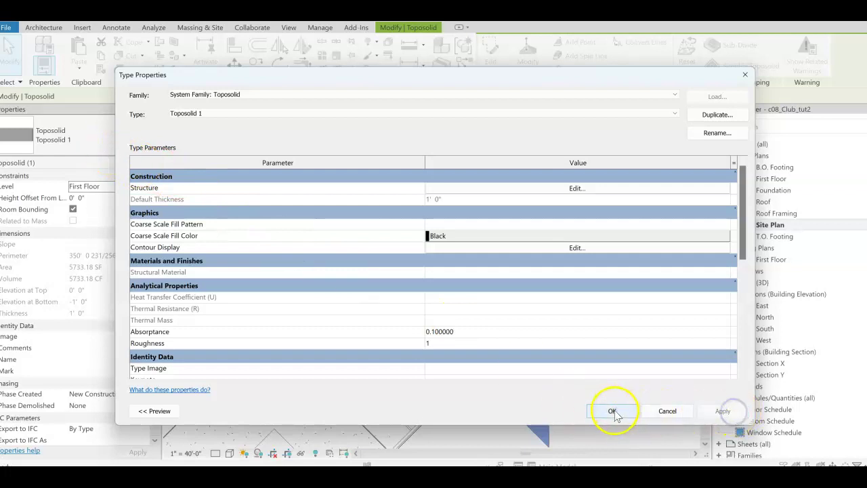
pyautogui.click(613, 411)
pyautogui.click(615, 297)
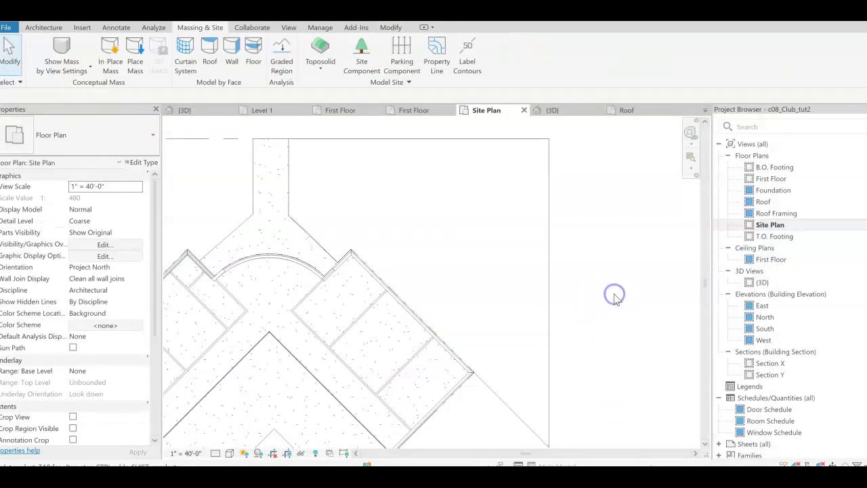
pyautogui.click(368, 139)
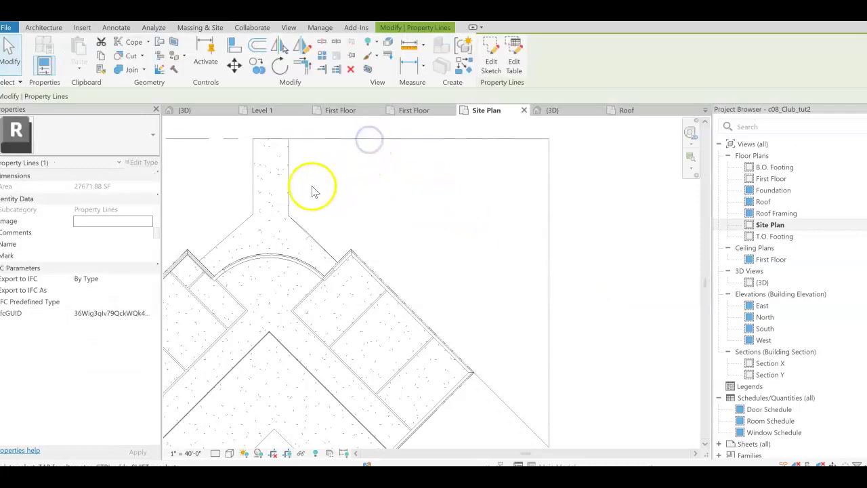
pyautogui.click(292, 214)
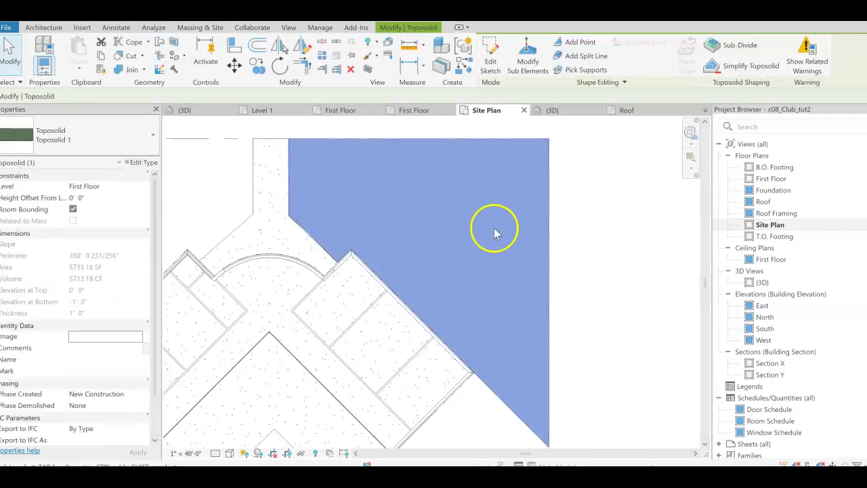
pyautogui.click(230, 452)
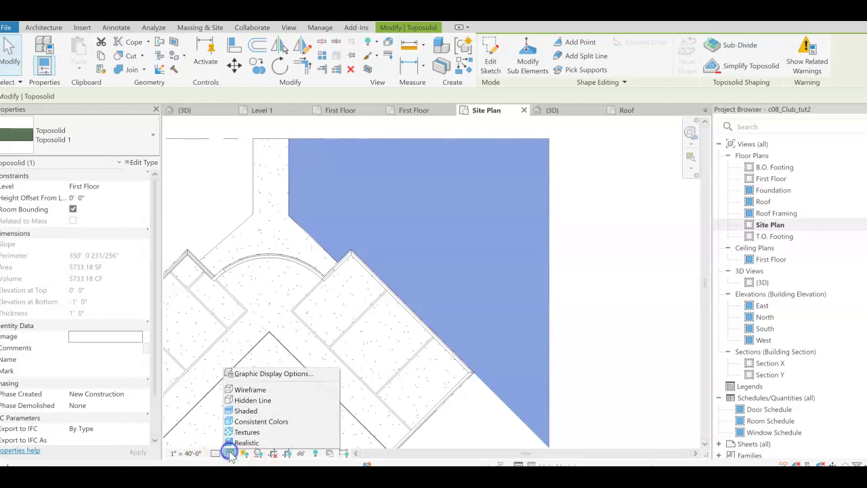
pyautogui.click(254, 389)
pyautogui.click(590, 323)
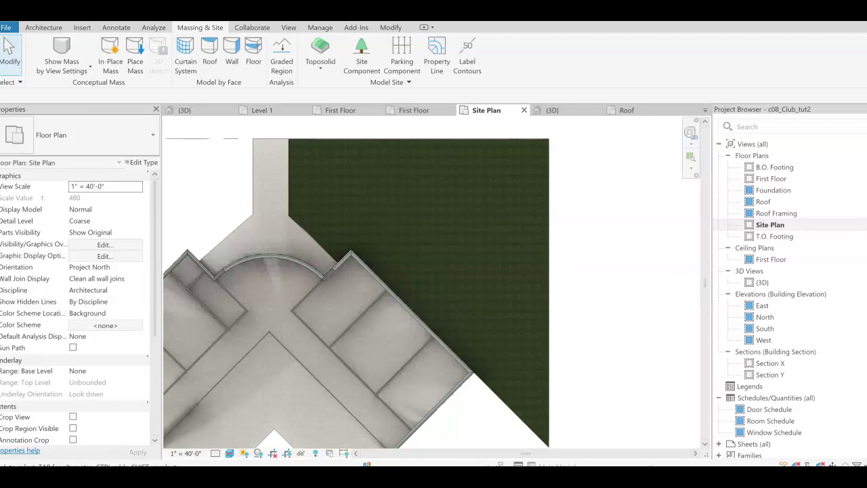
pyautogui.click(552, 110)
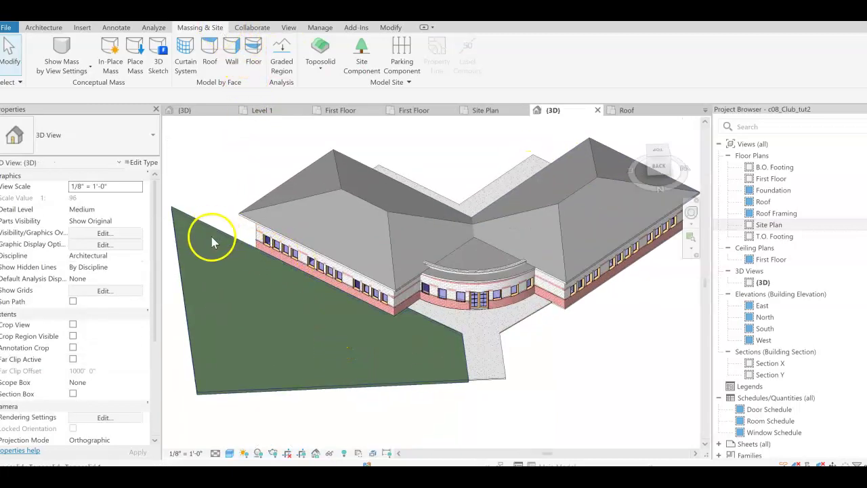
pyautogui.scroll(-2, 344, 357)
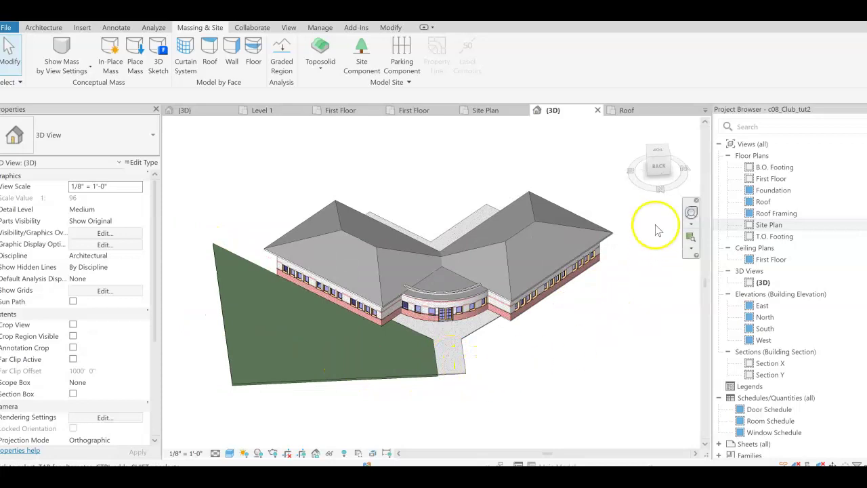
pyautogui.moveTo(657, 190); pyautogui.dragTo(566, 190)
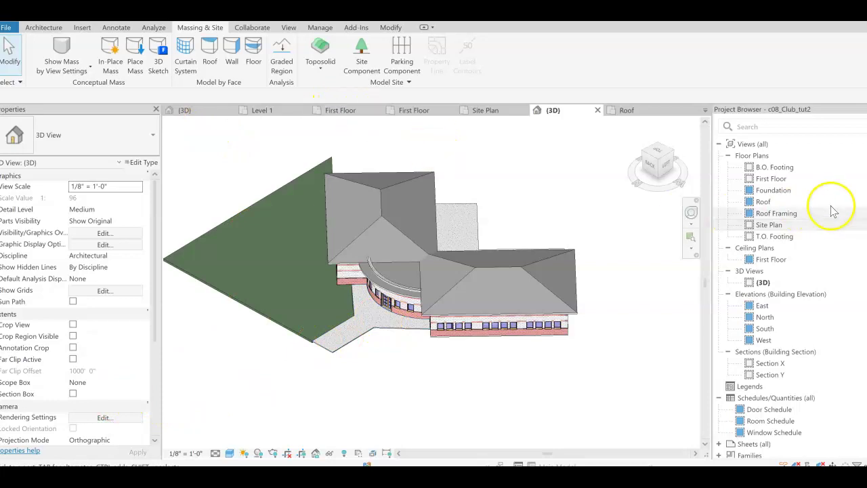
# Open the Site Plan in Hidden Line visual style and zoom out to the whole site.
pyautogui.doubleClick(769, 225)
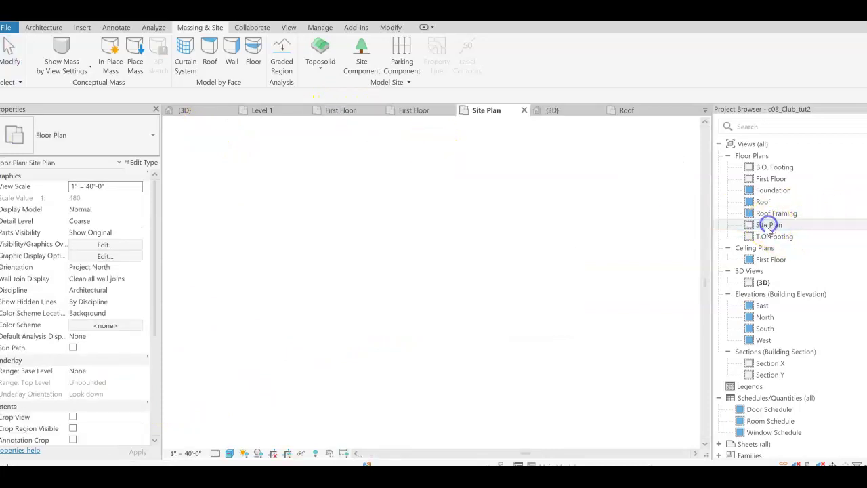
pyautogui.click(229, 453)
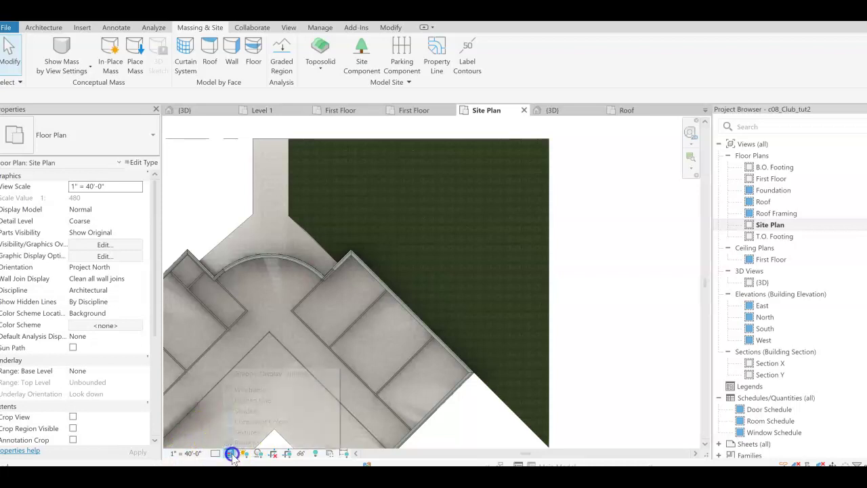
pyautogui.click(239, 400)
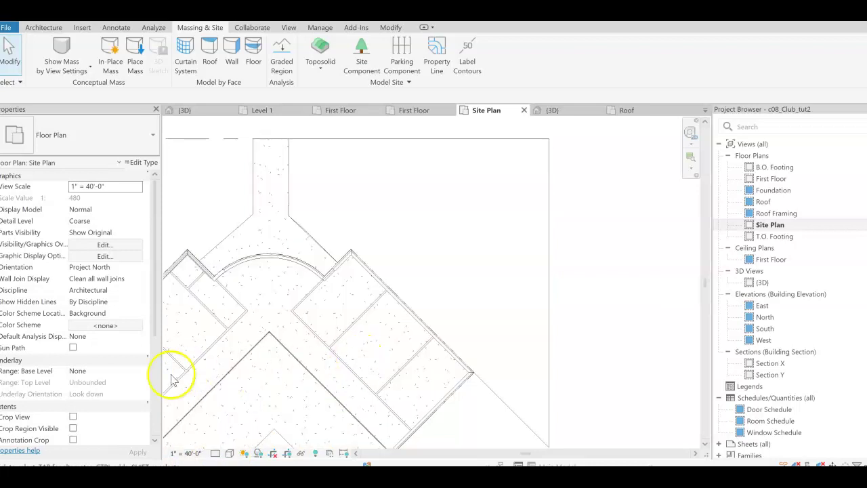
pyautogui.click(64, 432)
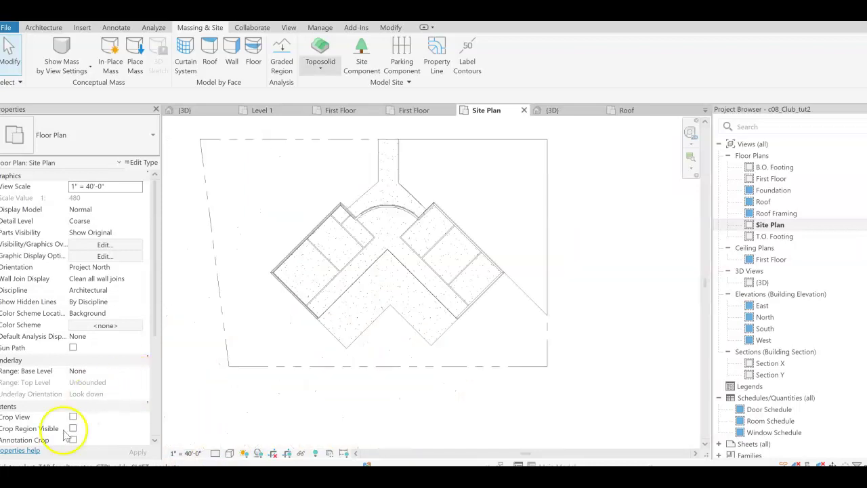
# Start a toposolid from a sketch using the Line boundary tool.
pyautogui.click(321, 67)
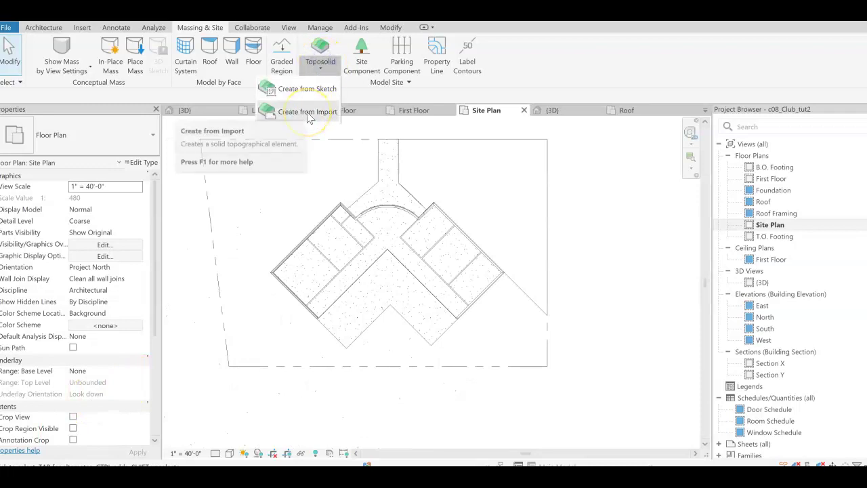
pyautogui.click(309, 89)
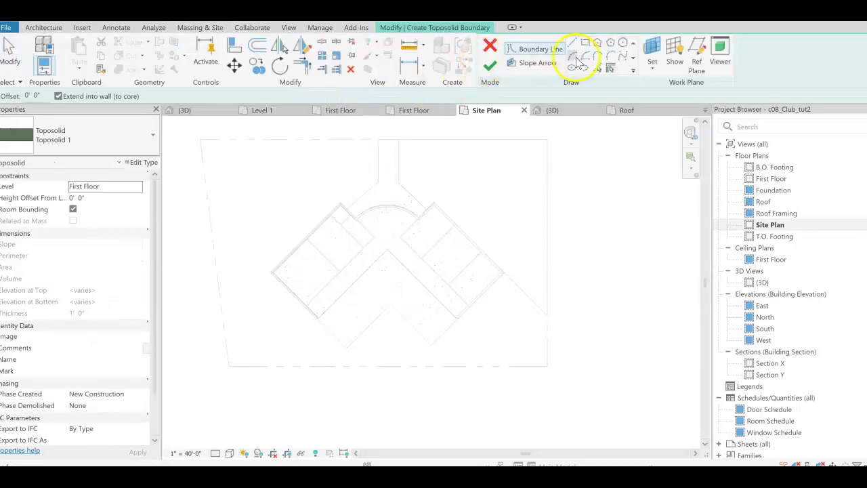
pyautogui.click(573, 45)
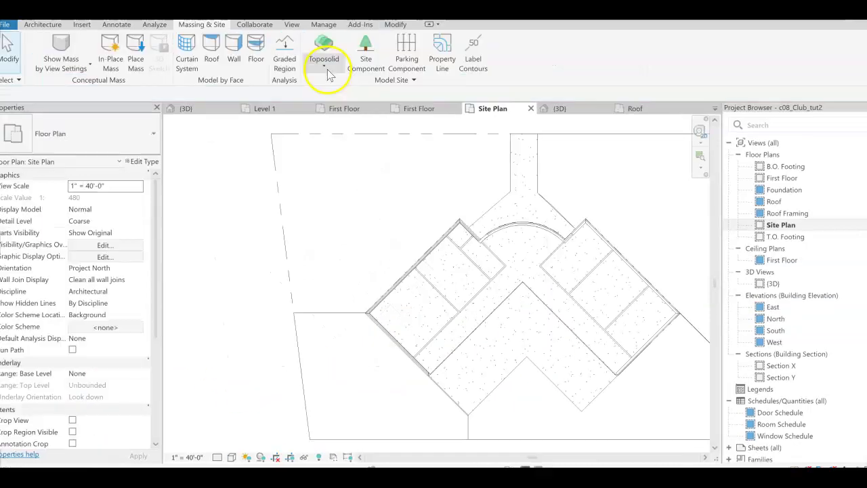
# Start a new toposolid line sketch and draw boundary lines to the building corner and 45° segment.
pyautogui.click(323, 65)
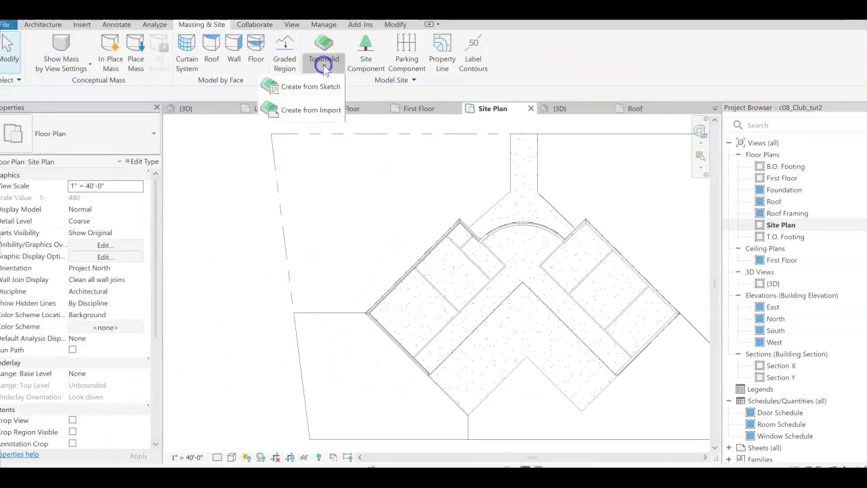
pyautogui.click(318, 87)
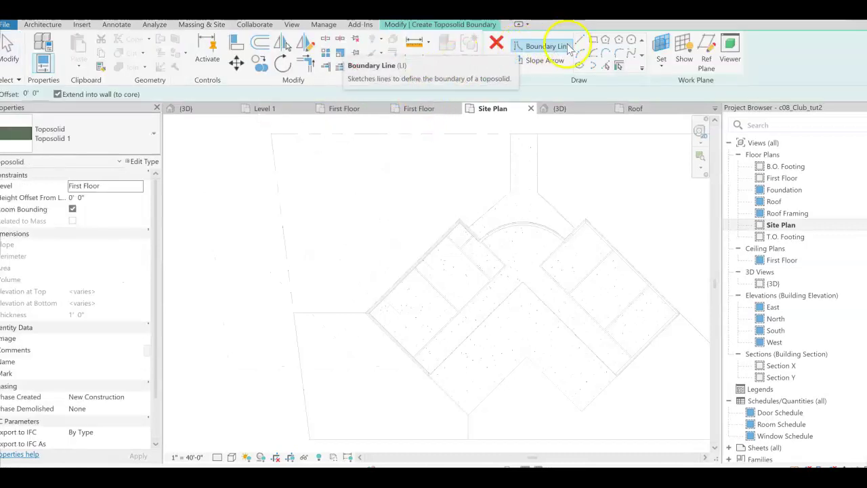
pyautogui.click(579, 40)
pyautogui.click(292, 312)
pyautogui.click(366, 313)
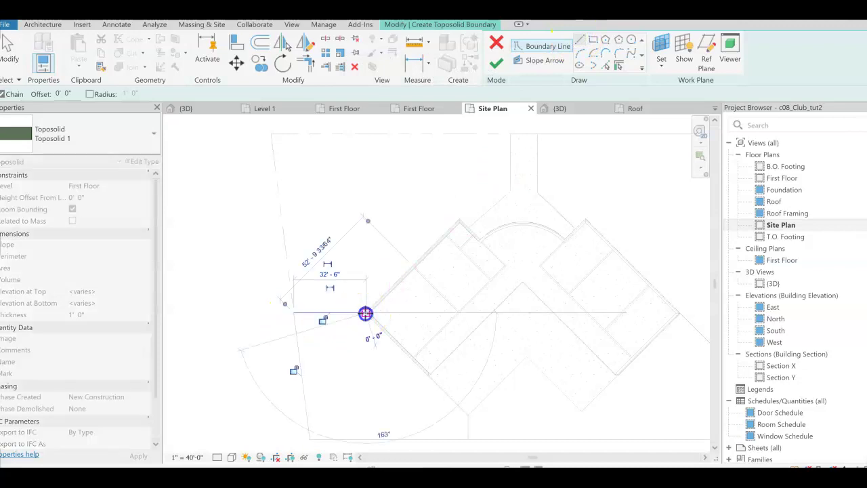
pyautogui.scroll(4, 456, 216)
pyautogui.click(465, 227)
pyautogui.click(504, 262)
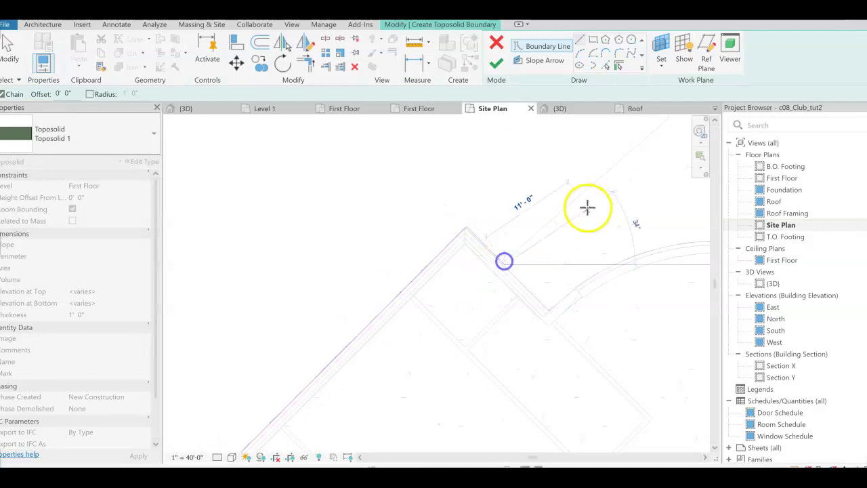
# Continue the boundary along the diagonal, vertical and top edges, closing the loop at the start.
pyautogui.scroll(-3, 550, 248)
pyautogui.scroll(3, 607, 184)
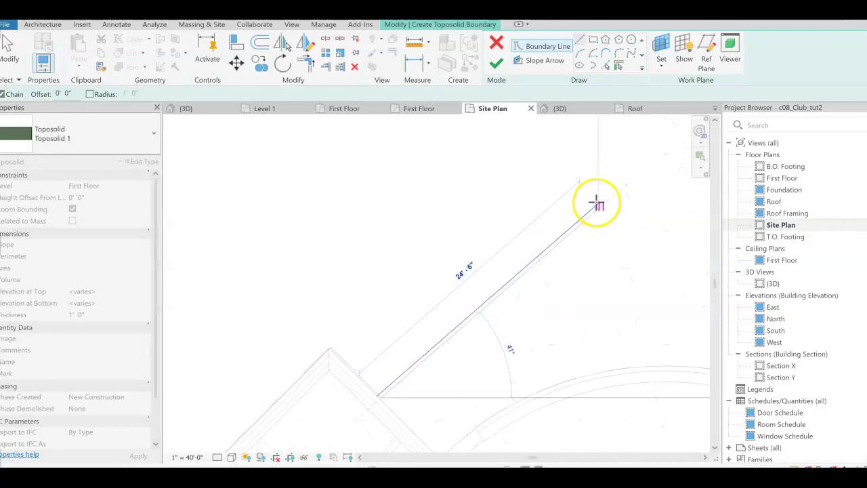
pyautogui.click(596, 203)
pyautogui.scroll(-3, 596, 200)
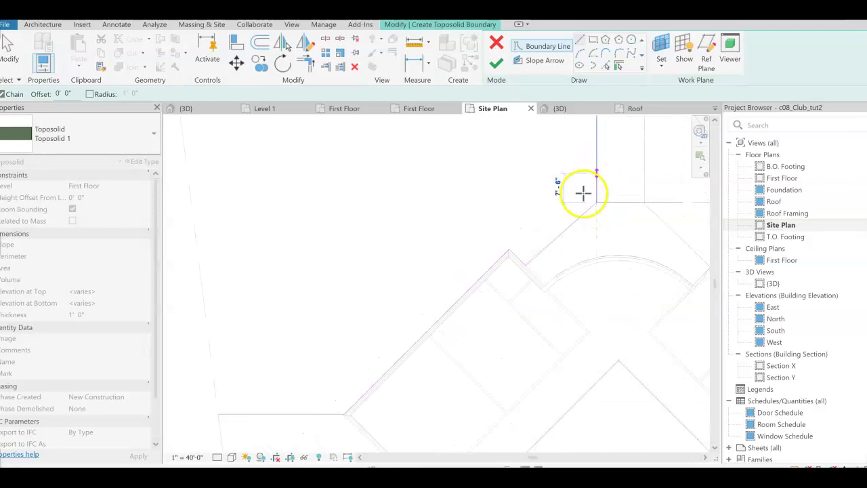
pyautogui.moveTo(605, 186); pyautogui.dragTo(515, 319, button='middle')
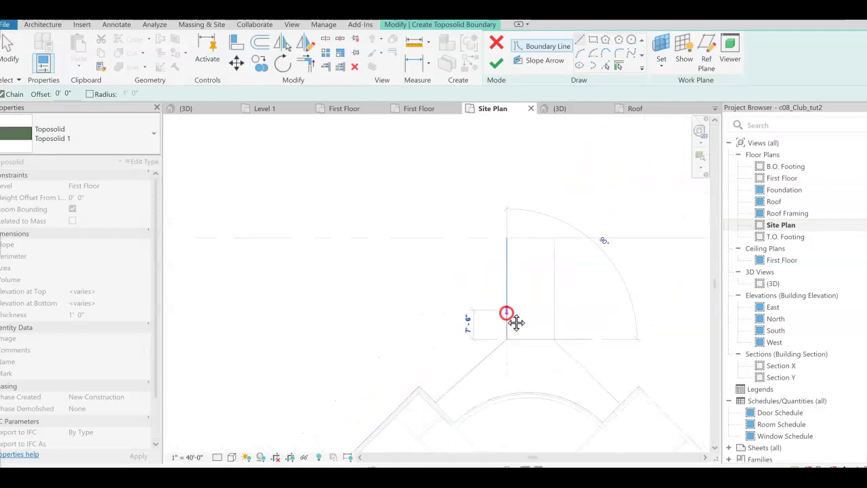
pyautogui.click(507, 238)
pyautogui.scroll(-3, 449, 264)
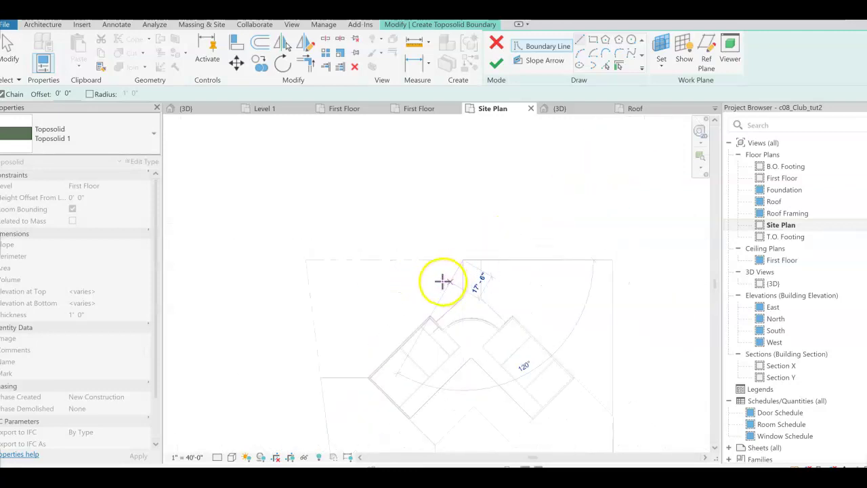
pyautogui.scroll(3, 330, 277)
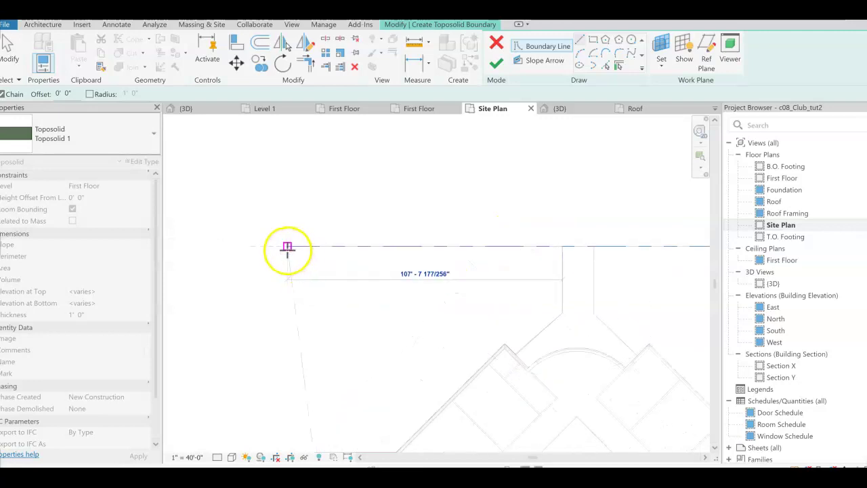
pyautogui.click(288, 249)
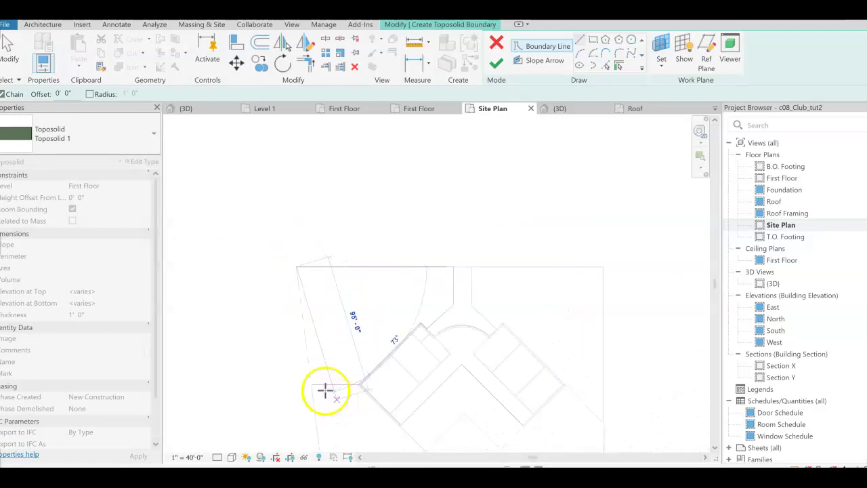
pyautogui.scroll(2, 319, 386)
pyautogui.click(285, 372)
# Finish the toposolid sketch and show the site plan in Realistic style.
pyautogui.click(495, 62)
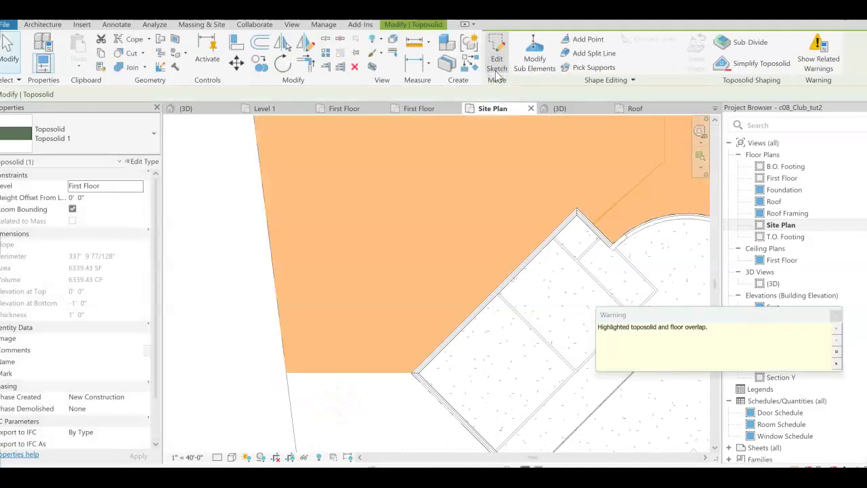
pyautogui.scroll(-2, 461, 259)
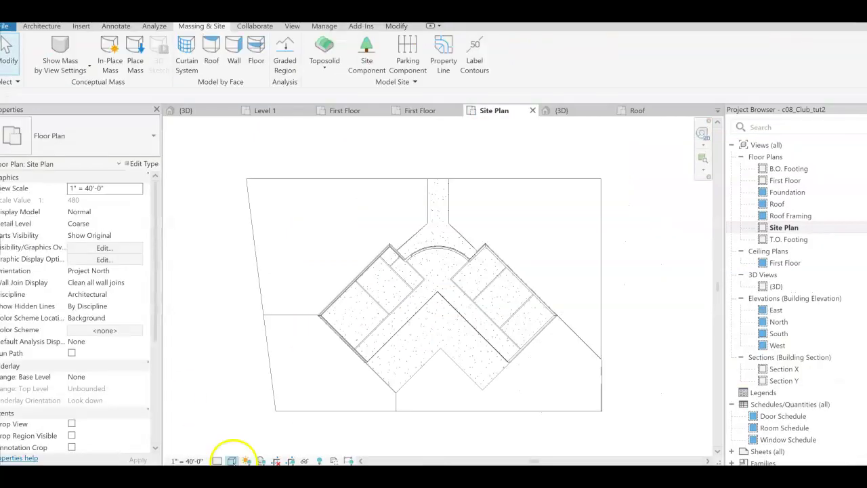
pyautogui.click(232, 457)
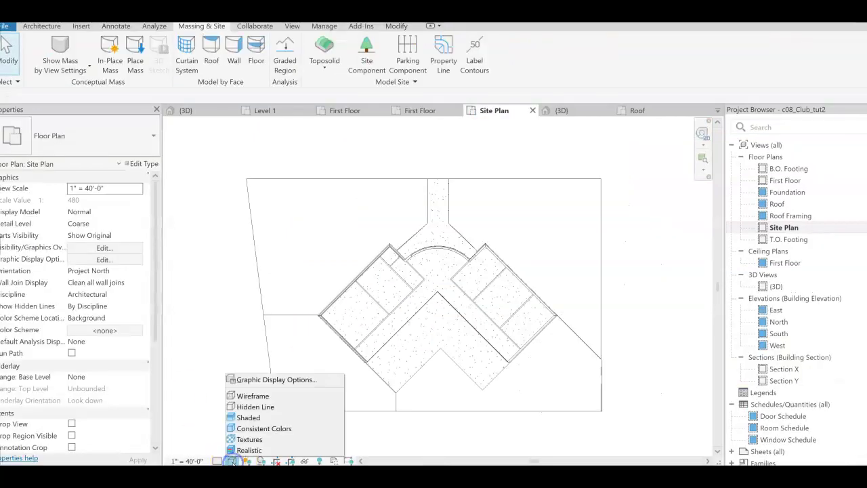
pyautogui.click(237, 450)
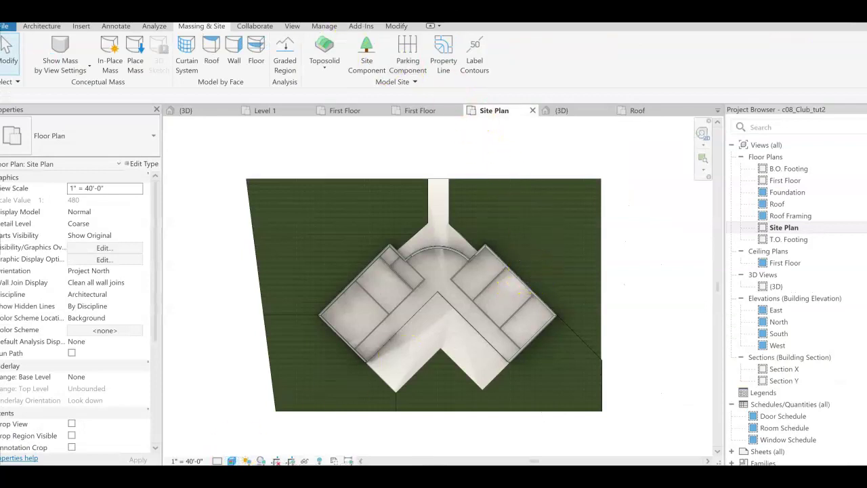
# Inspect the walkway and lawns in the 3D view, then return to the Site Plan.
pyautogui.click(562, 110)
pyautogui.scroll(5, 400, 318)
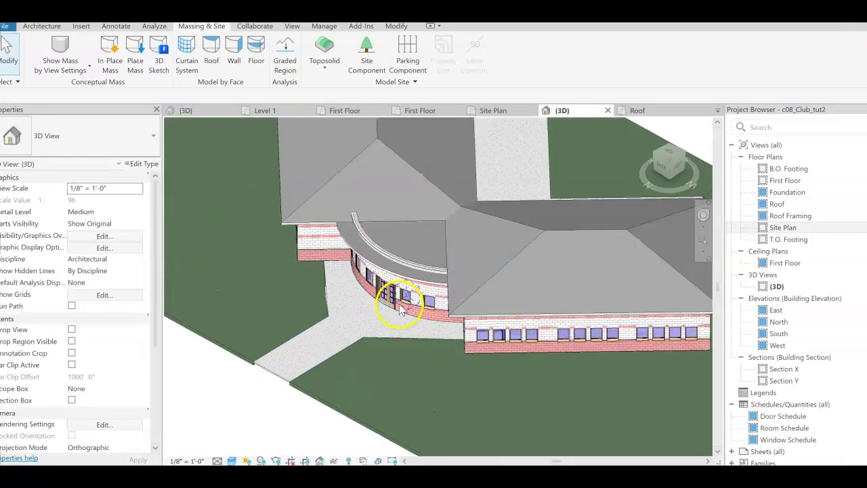
pyautogui.scroll(6, 339, 292)
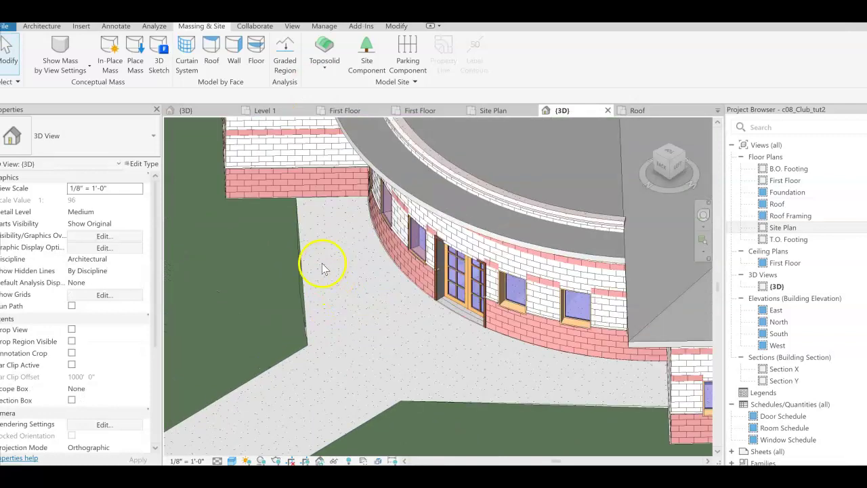
pyautogui.scroll(-3, 362, 345)
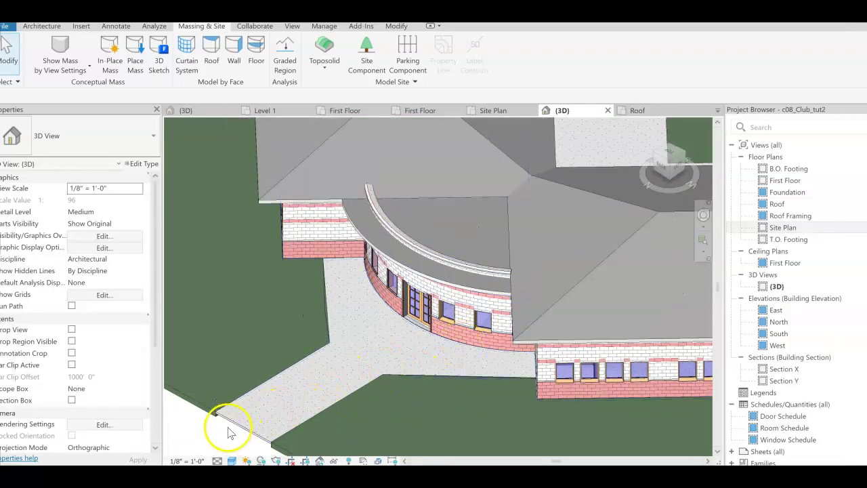
pyautogui.scroll(5, 223, 430)
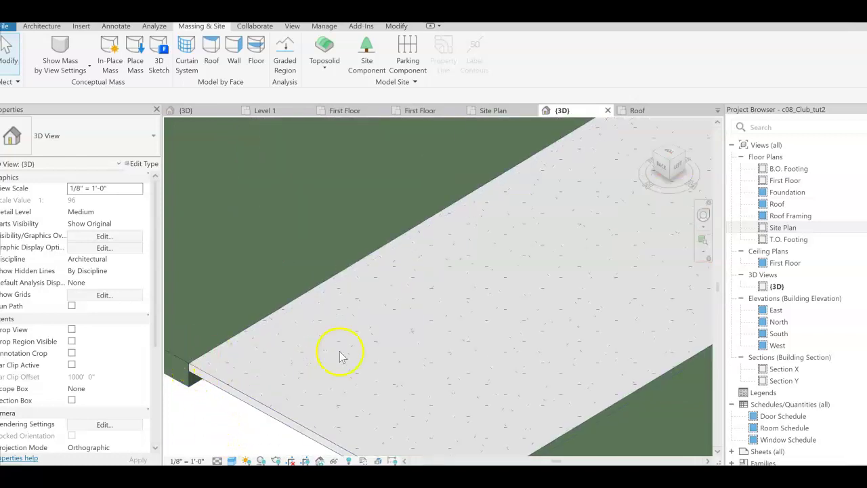
pyautogui.scroll(-4, 461, 296)
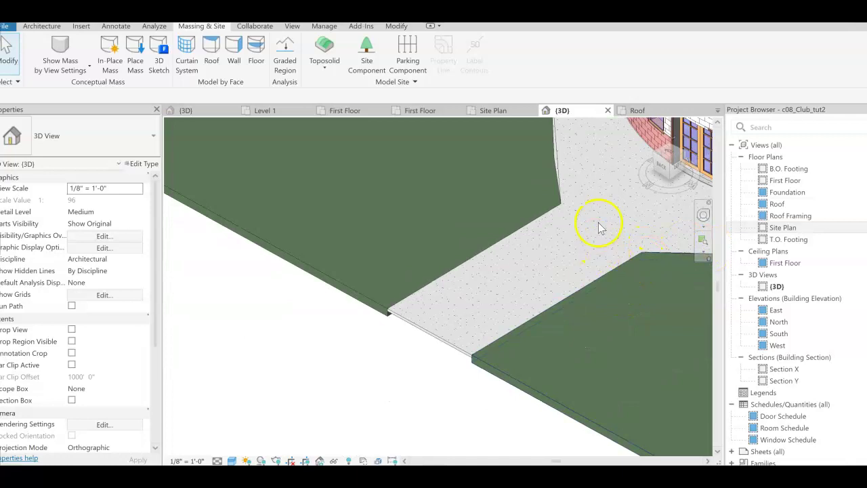
pyautogui.scroll(-4, 598, 235)
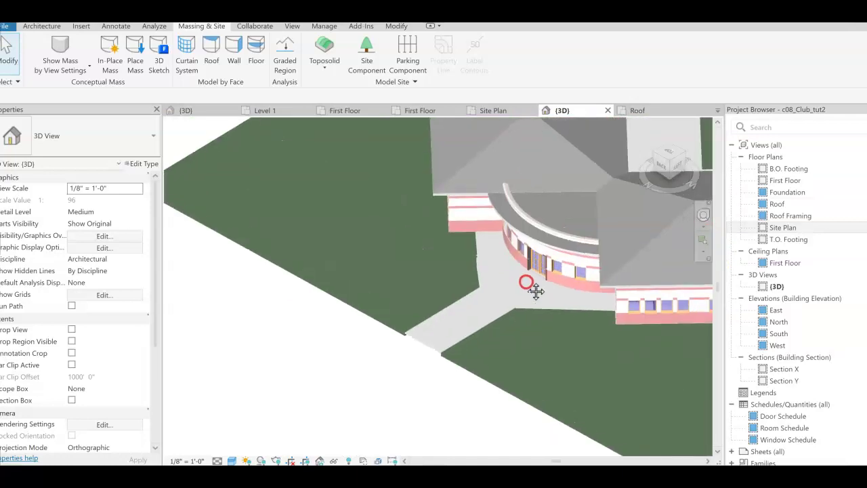
pyautogui.scroll(-1, 530, 298)
pyautogui.scroll(5, 474, 365)
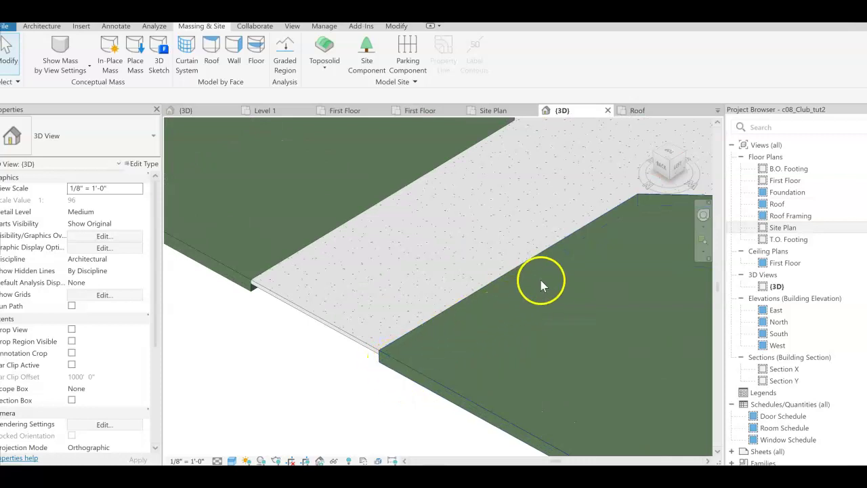
pyautogui.scroll(-5, 545, 271)
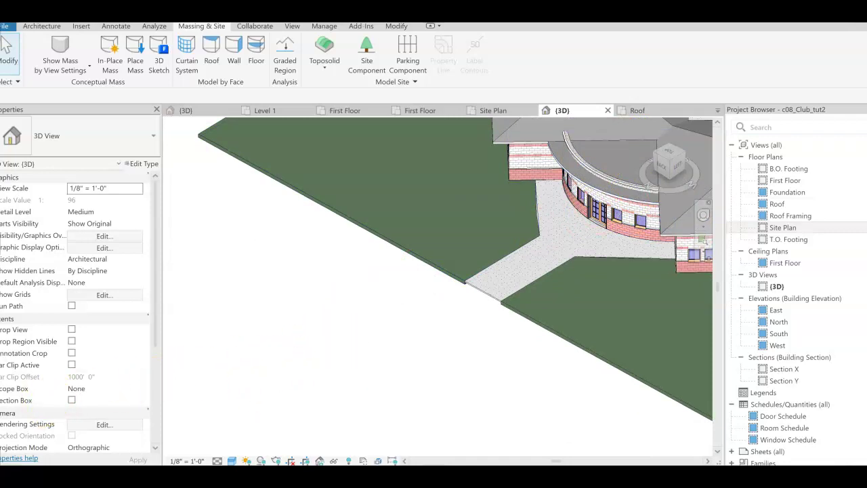
pyautogui.hotkey('ctrl', 'Tab')
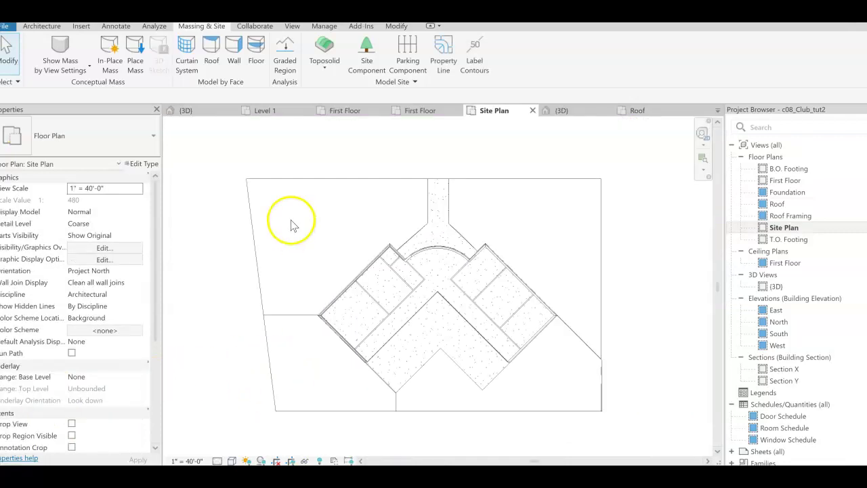
# Place five Quercus Velutina 27' trees on both sides of the north walkway and building.
pyautogui.click(367, 55)
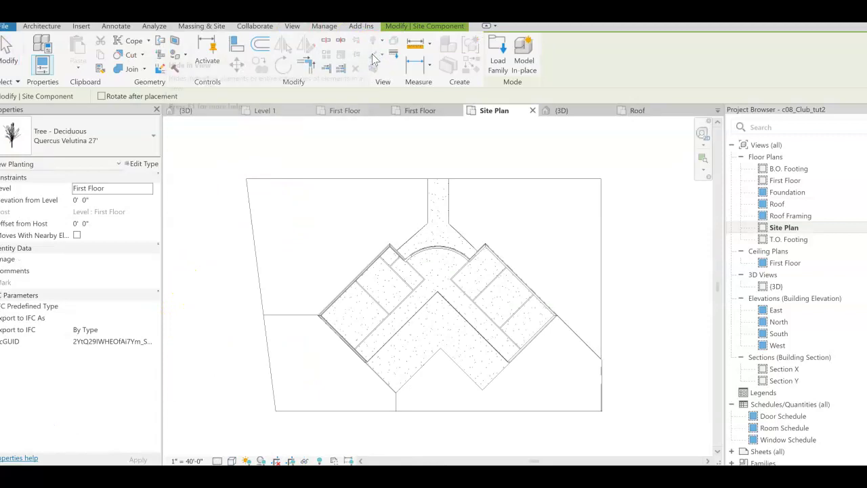
pyautogui.click(154, 137)
pyautogui.click(60, 133)
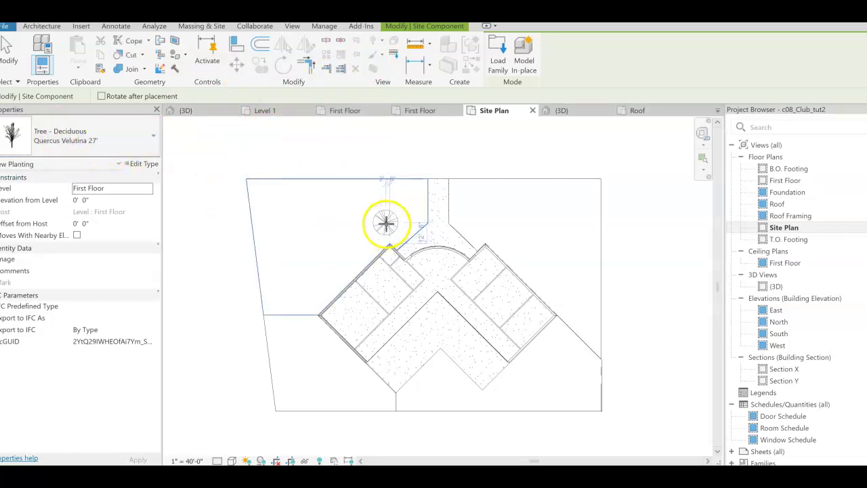
pyautogui.click(384, 225)
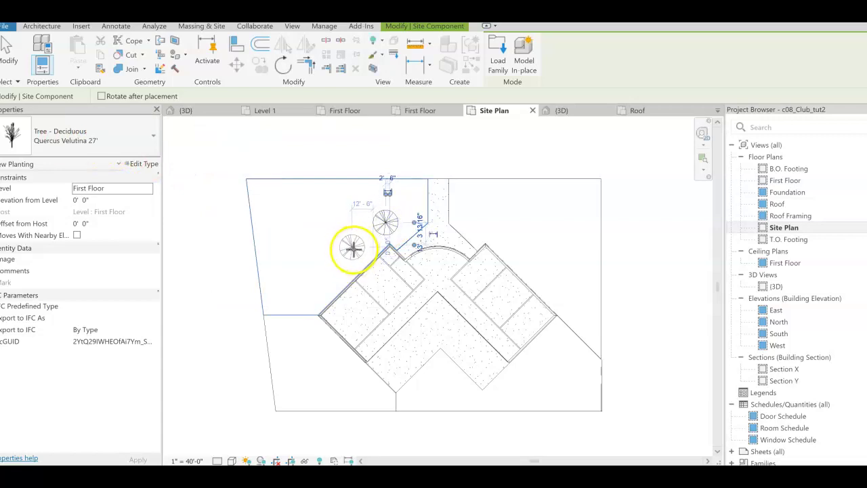
pyautogui.click(354, 251)
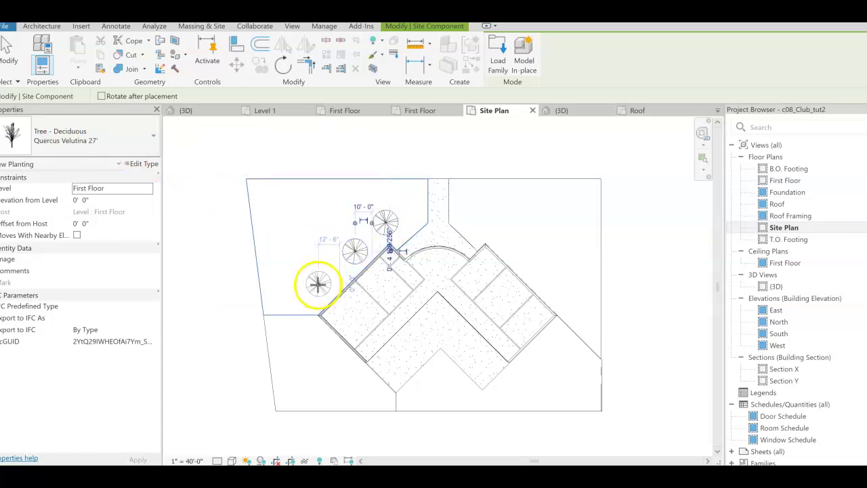
pyautogui.click(323, 279)
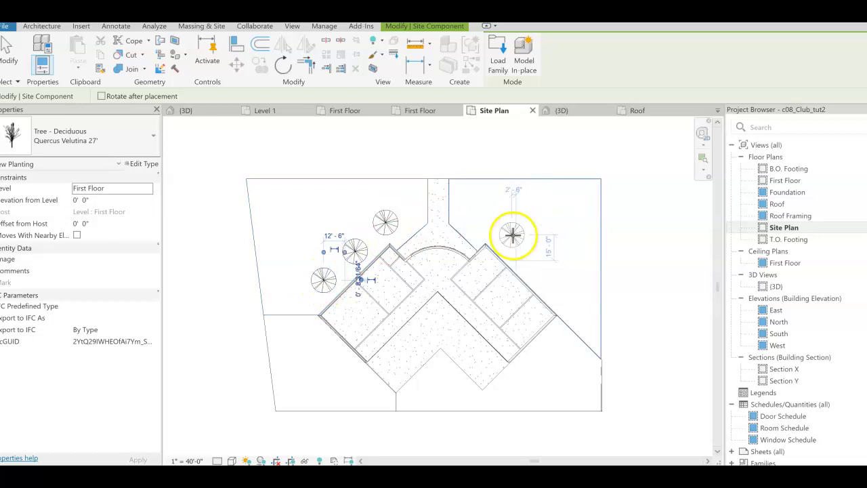
pyautogui.click(501, 226)
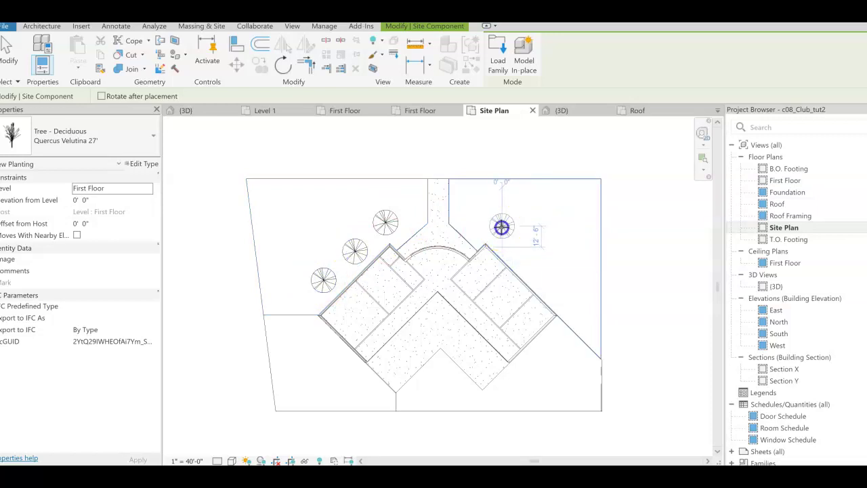
pyautogui.click(554, 273)
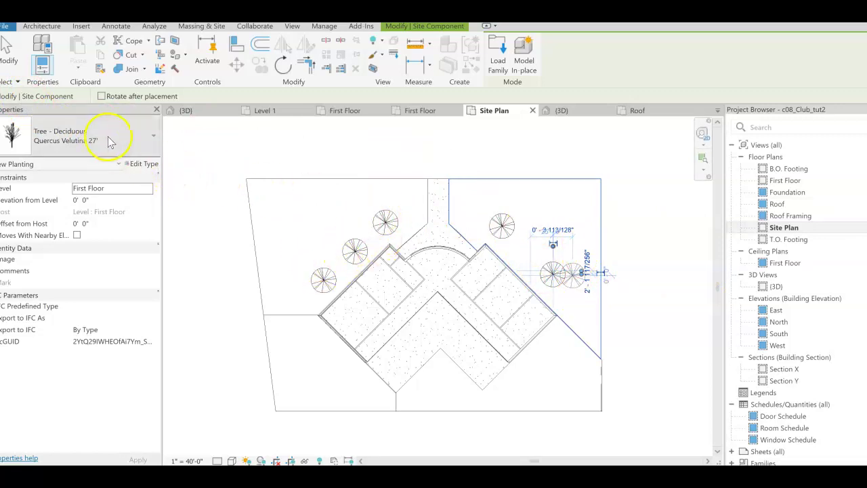
# Switch the tree type to Cornus Florida 15' and bring up Load Family.
pyautogui.click(152, 140)
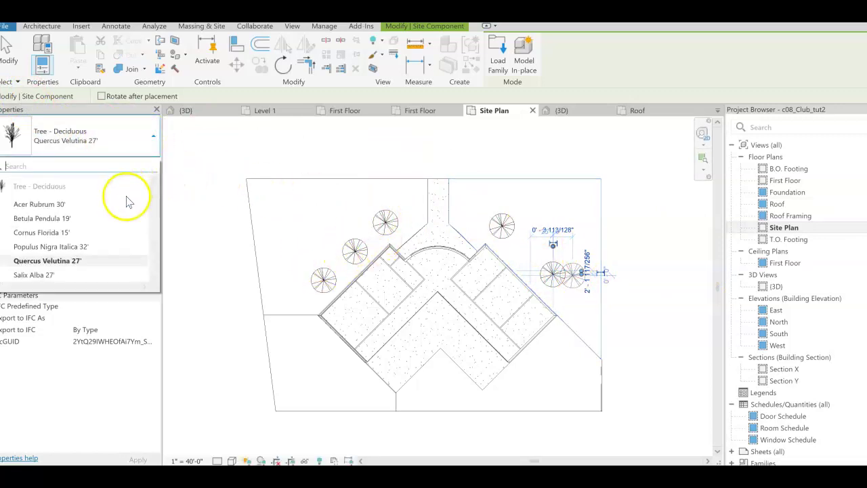
pyautogui.click(70, 233)
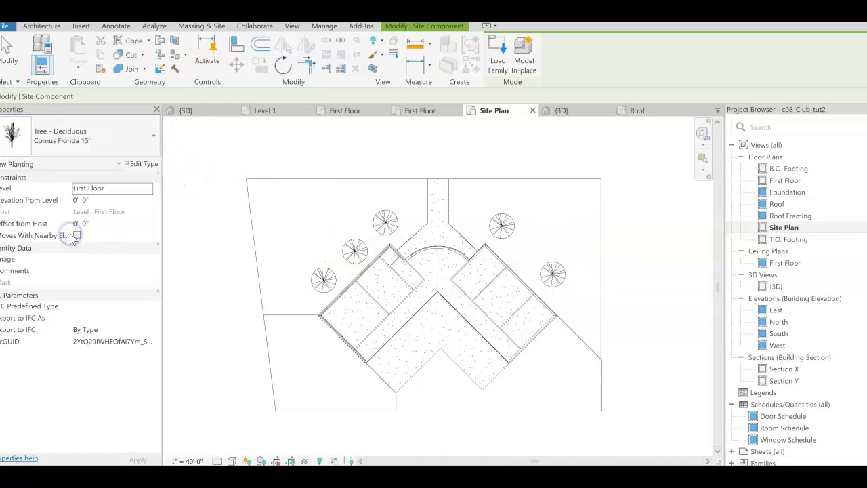
pyautogui.click(151, 140)
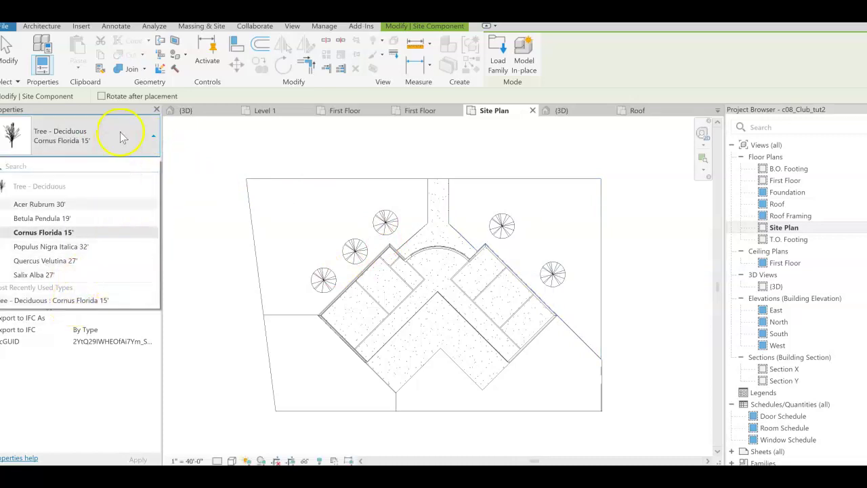
pyautogui.click(157, 138)
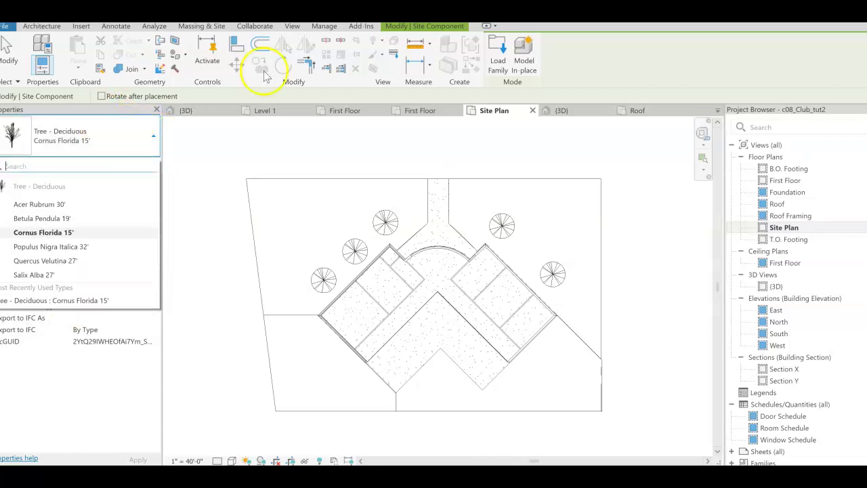
pyautogui.click(500, 50)
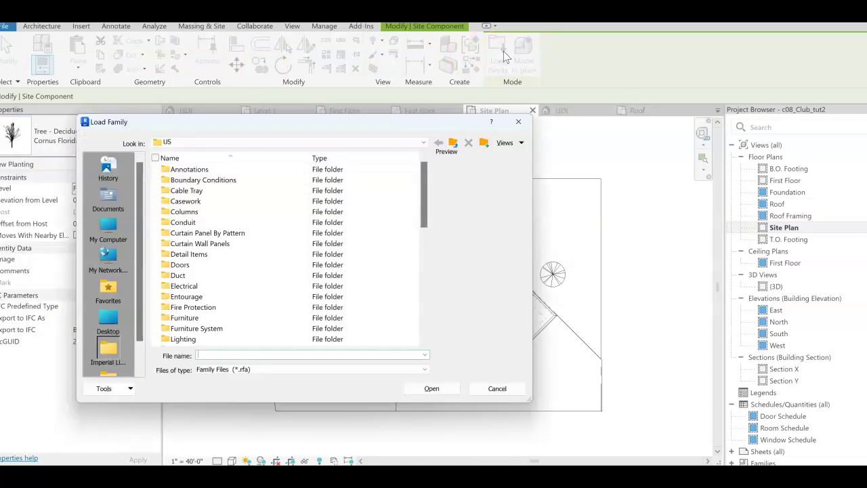
# Load the Flag Pole family from Site > Accessories and place it on the north walkway.
pyautogui.scroll(-3, 203, 298)
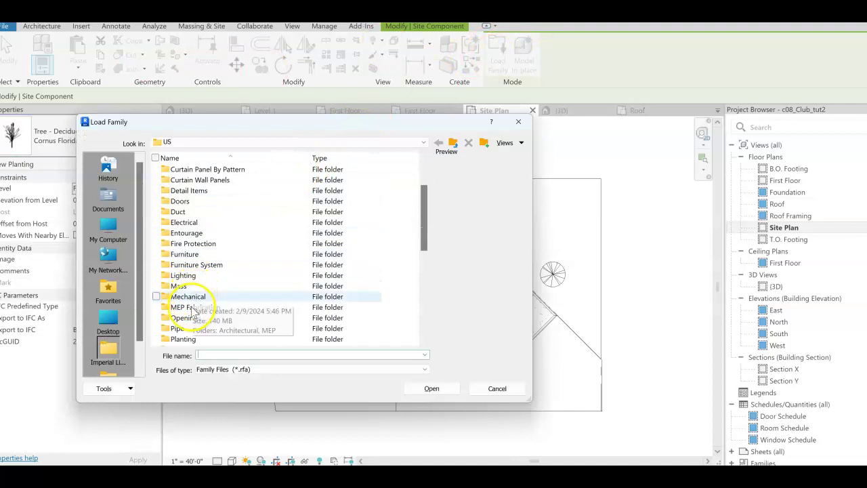
pyautogui.scroll(-2, 196, 332)
pyautogui.doubleClick(182, 296)
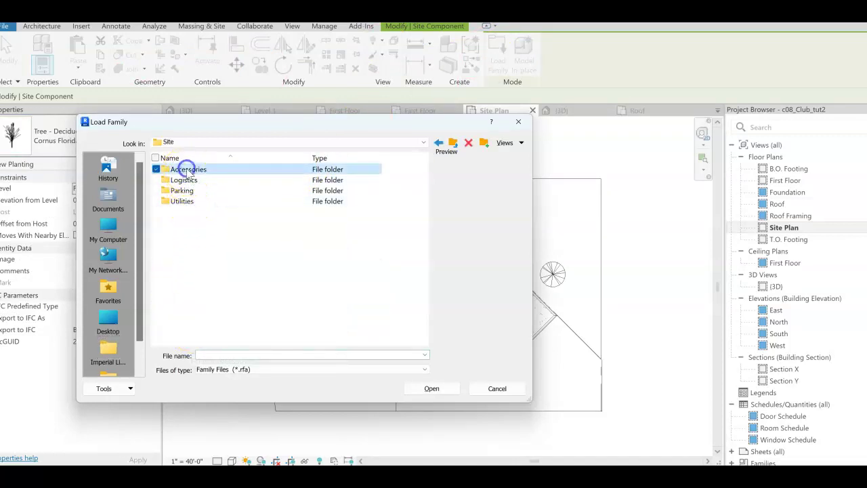
pyautogui.doubleClick(187, 170)
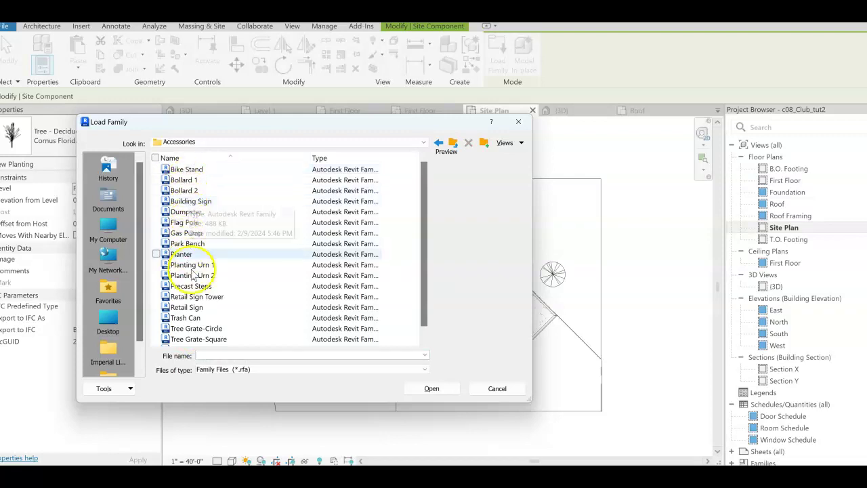
pyautogui.click(184, 222)
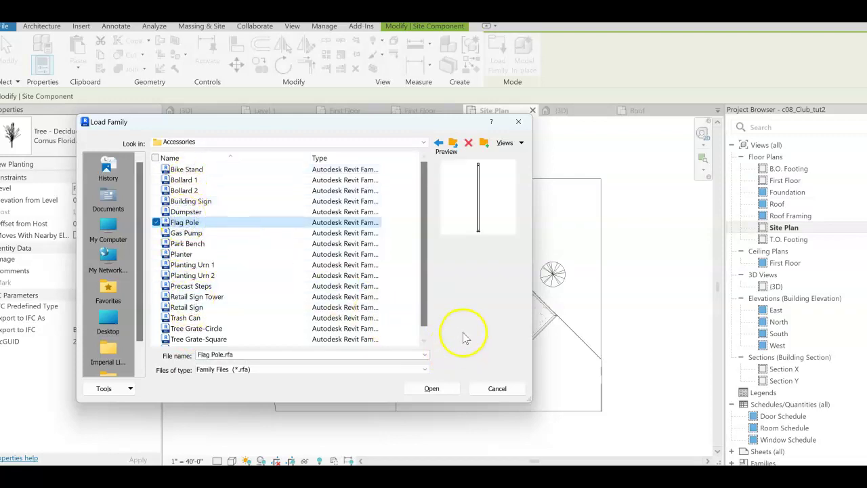
pyautogui.click(431, 388)
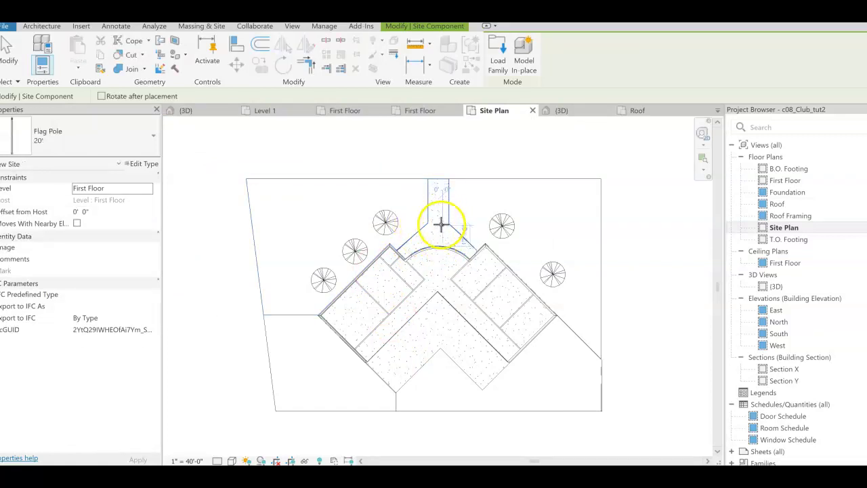
pyautogui.click(440, 232)
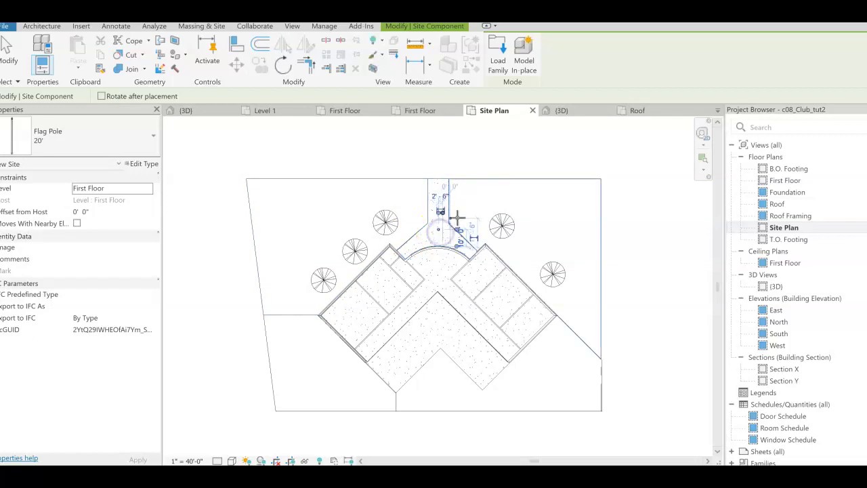
# Load the Planter family and place a planter at the curved walkway's edge.
pyautogui.click(147, 130)
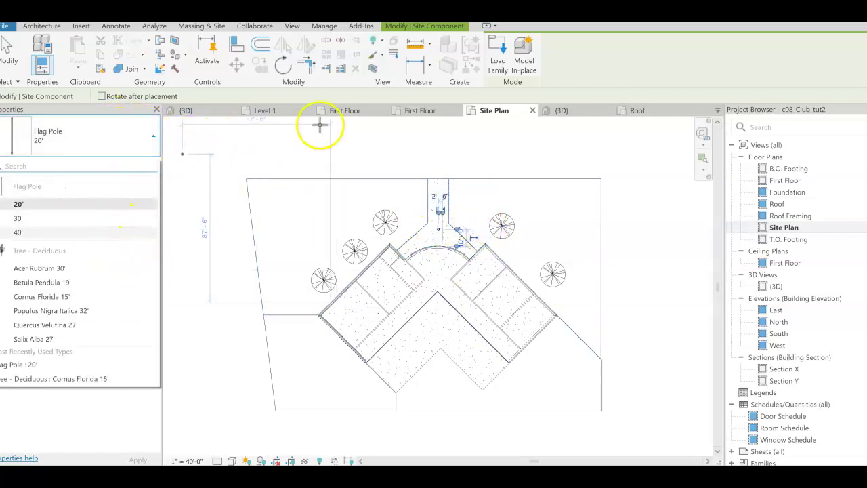
pyautogui.click(496, 65)
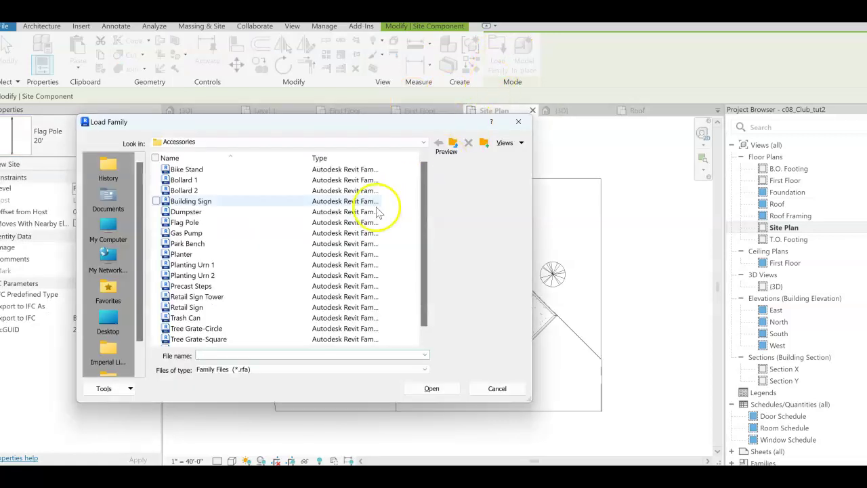
pyautogui.click(185, 254)
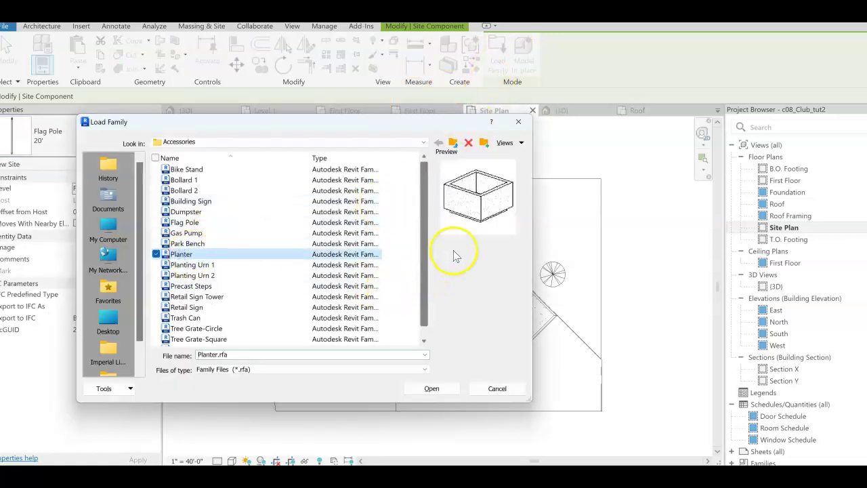
pyautogui.click(432, 388)
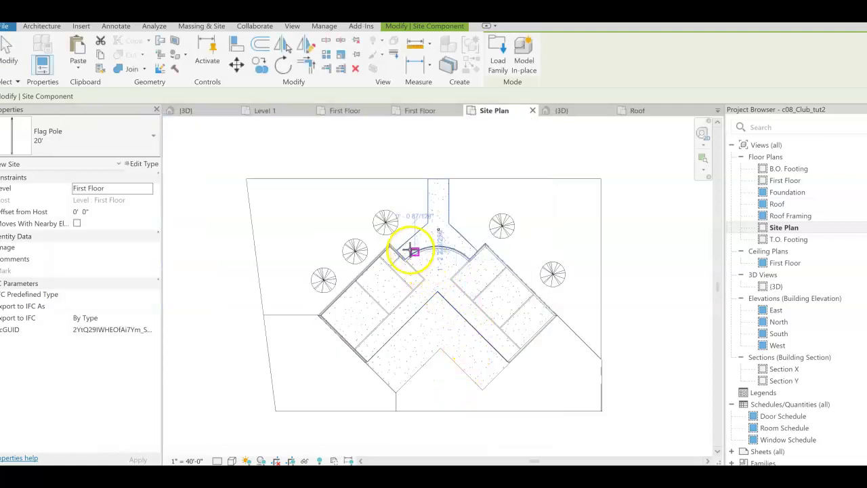
pyautogui.click(460, 243)
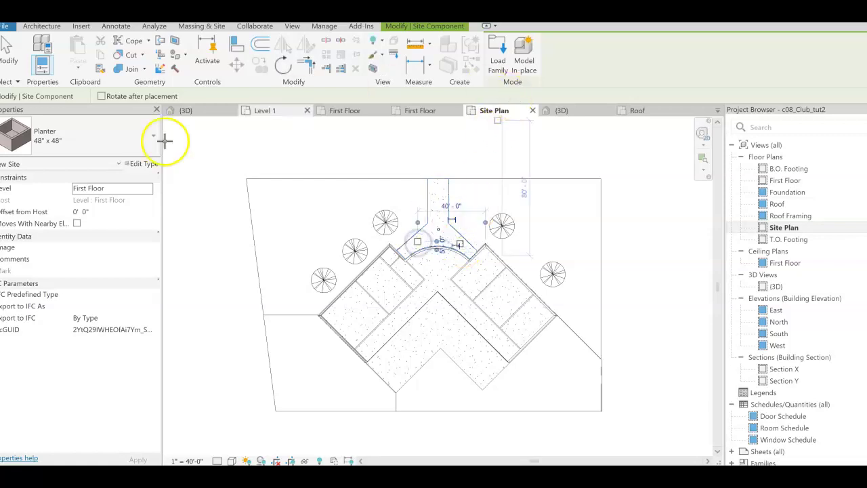
pyautogui.click(120, 143)
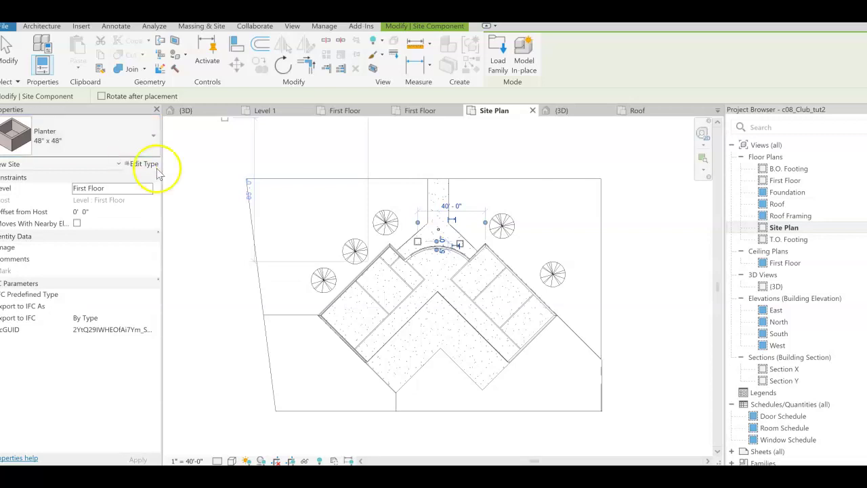
pyautogui.click(497, 47)
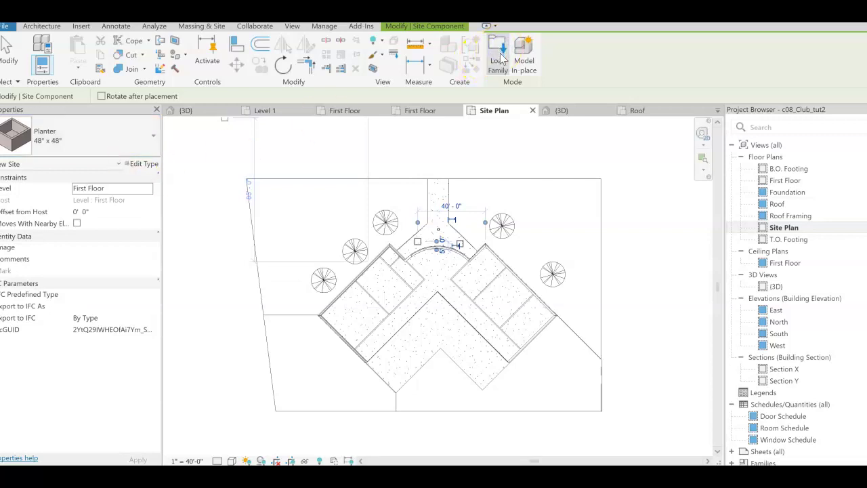
# Load the Bike Stand family from the Accessories folder into the project.
pyautogui.scroll(-1, 210, 250)
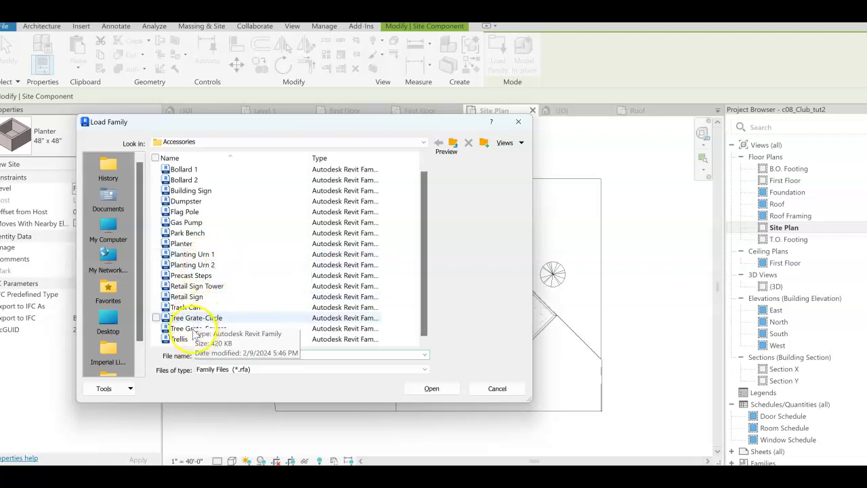
pyautogui.scroll(1, 198, 276)
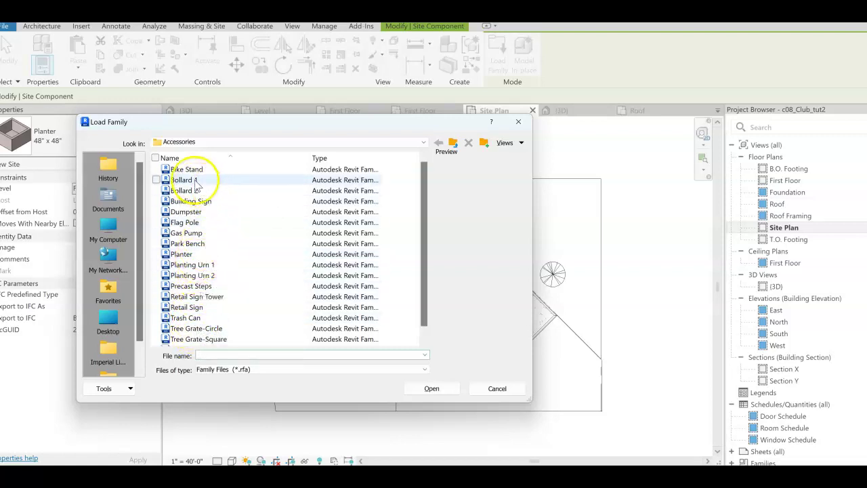
pyautogui.click(186, 169)
pyautogui.click(431, 388)
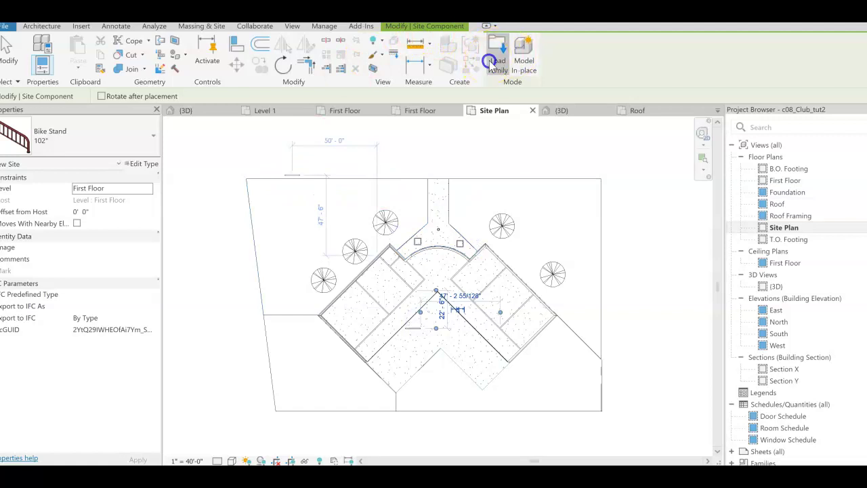
# Cancel the family library without loading, review component types, and switch to the 3D view.
pyautogui.click(498, 62)
pyautogui.scroll(-1, 224, 271)
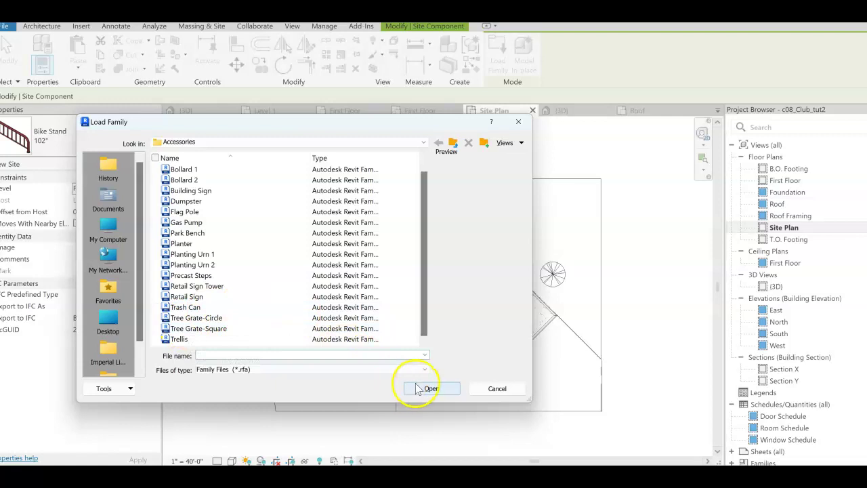
pyautogui.click(496, 388)
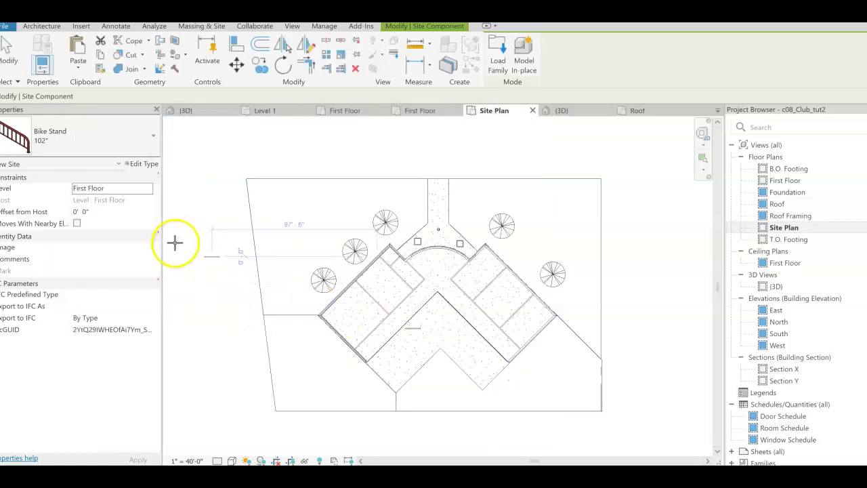
pyautogui.click(139, 144)
pyautogui.click(153, 143)
pyautogui.click(153, 144)
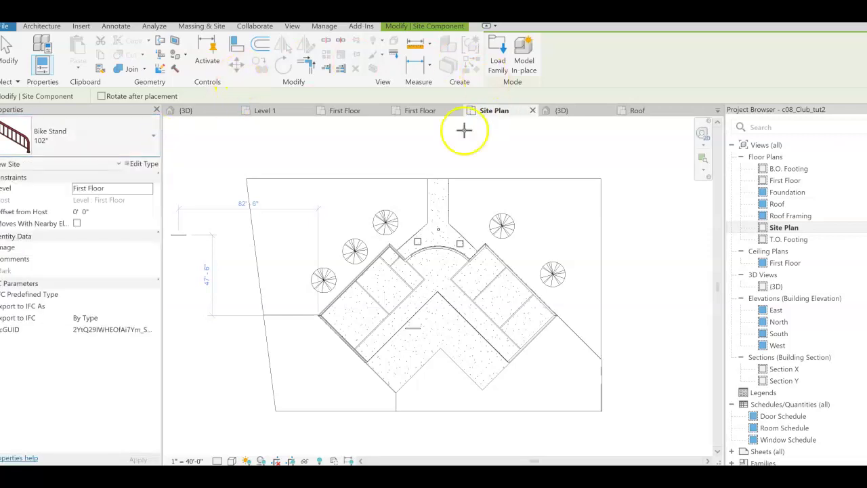
pyautogui.click(154, 140)
pyautogui.click(153, 139)
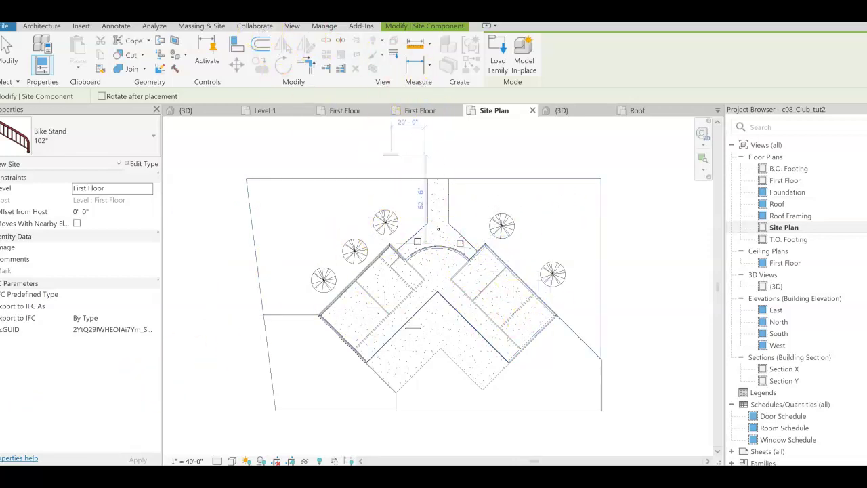
pyautogui.click(561, 110)
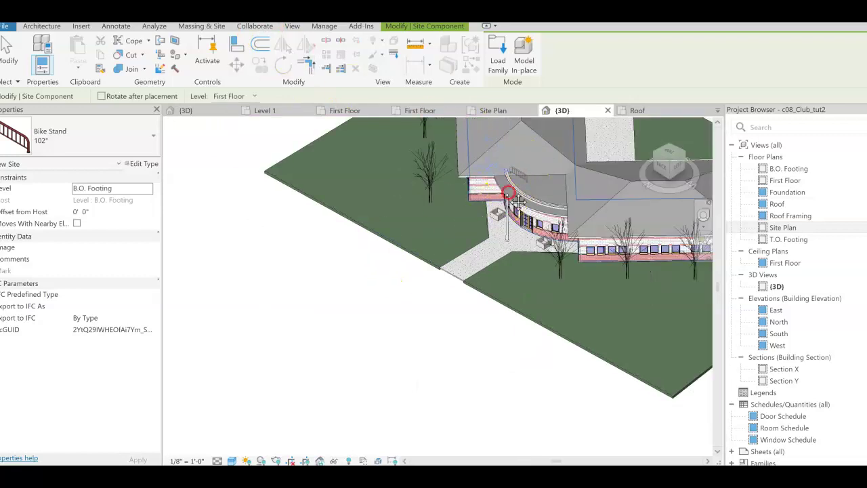
# Change the 3D view's visual style from Shaded to Hidden Line and zoom out.
pyautogui.scroll(-3, 499, 224)
pyautogui.scroll(4, 312, 251)
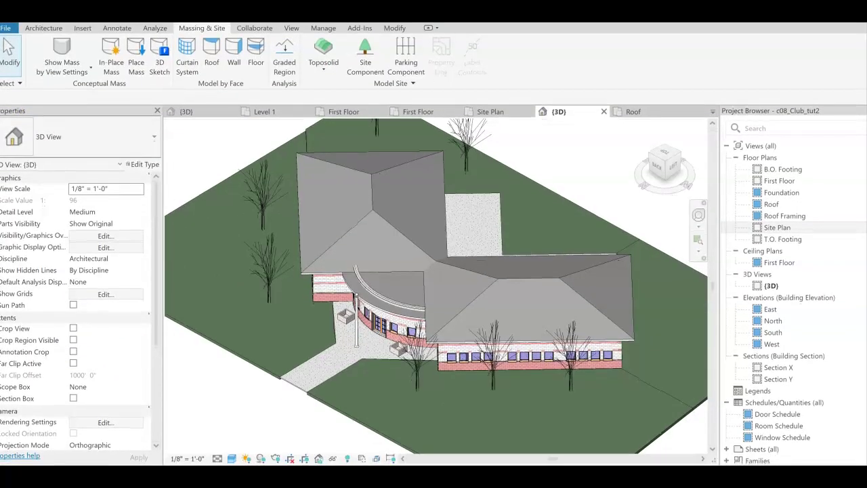
pyautogui.click(236, 459)
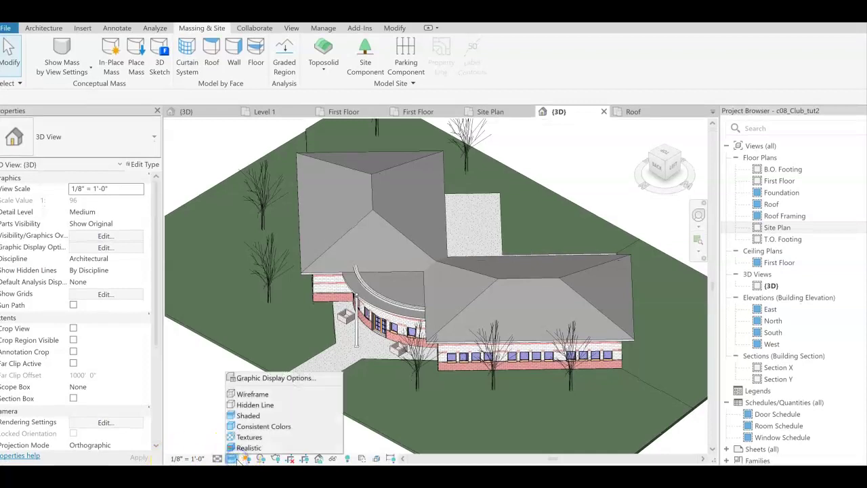
pyautogui.click(248, 416)
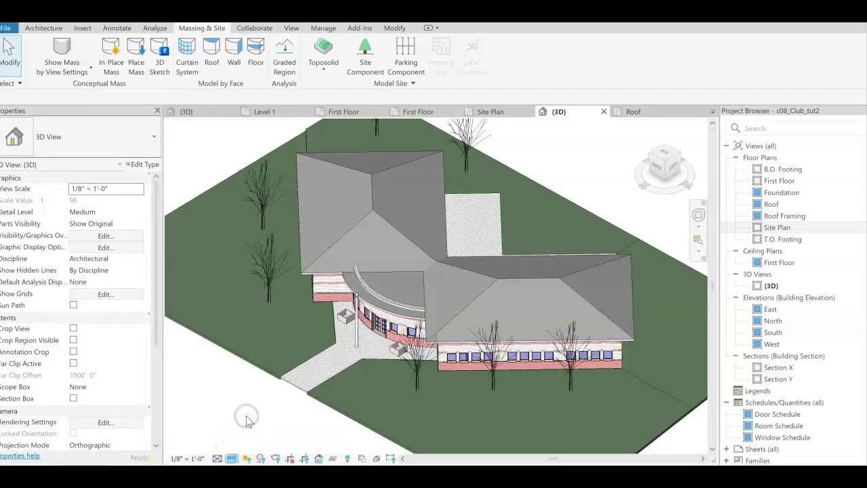
pyautogui.click(231, 459)
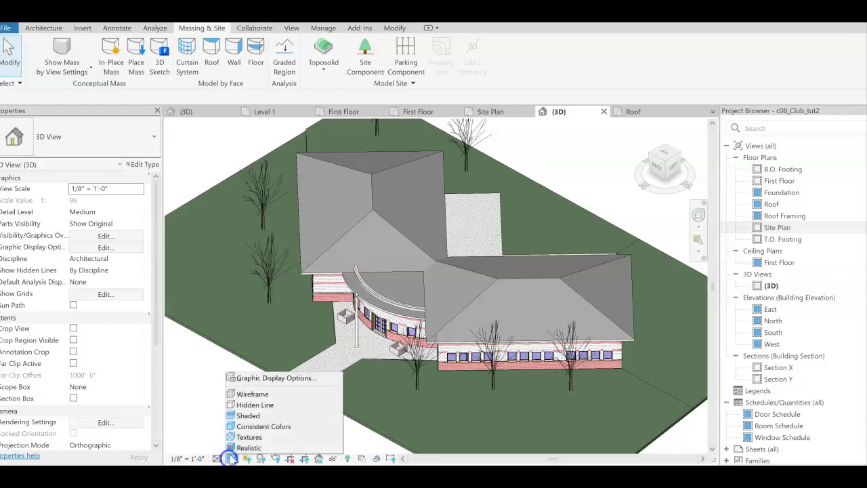
pyautogui.click(243, 402)
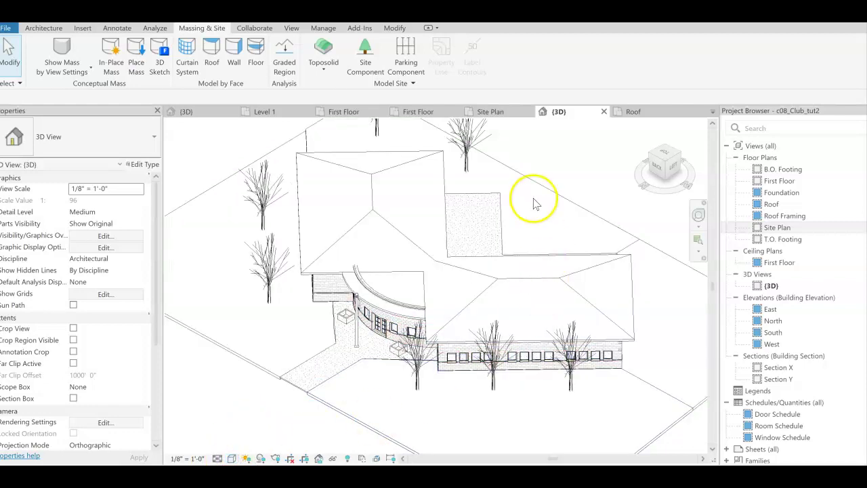
pyautogui.scroll(-2, 507, 248)
pyautogui.scroll(-1, 503, 259)
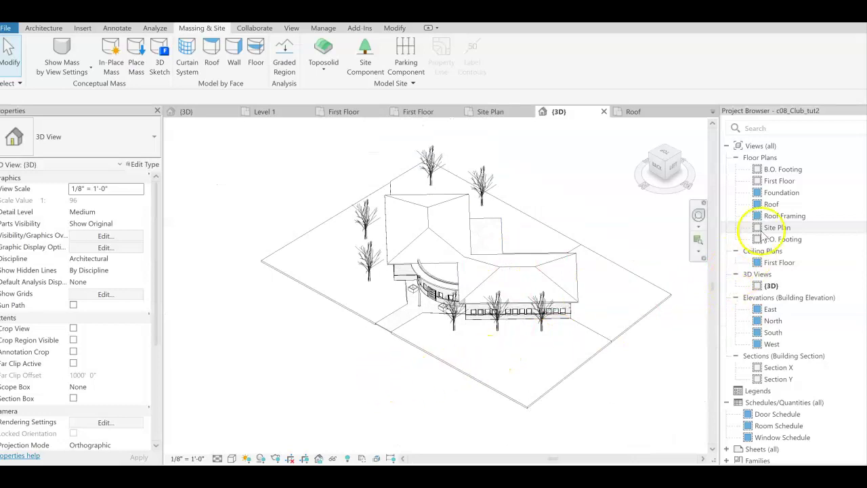
# On the Site Plan, place a perspective camera on the north walkway aimed at the curved entrance.
pyautogui.click(786, 182)
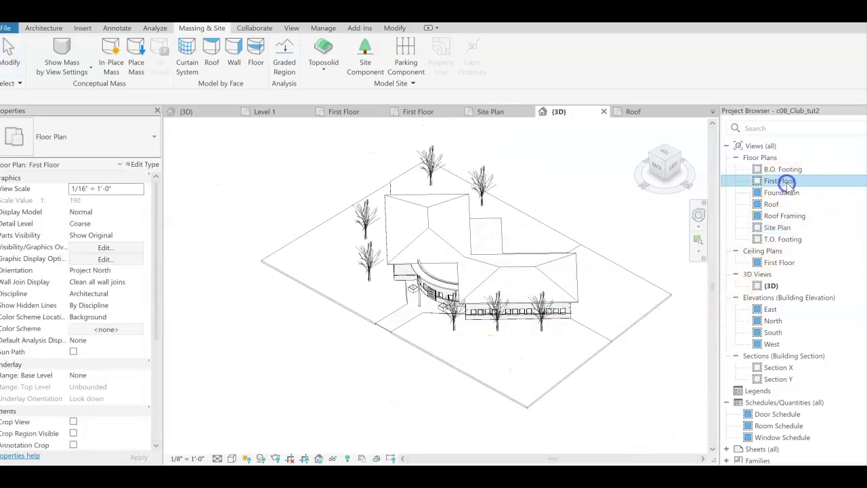
pyautogui.doubleClick(778, 227)
pyautogui.scroll(2, 539, 260)
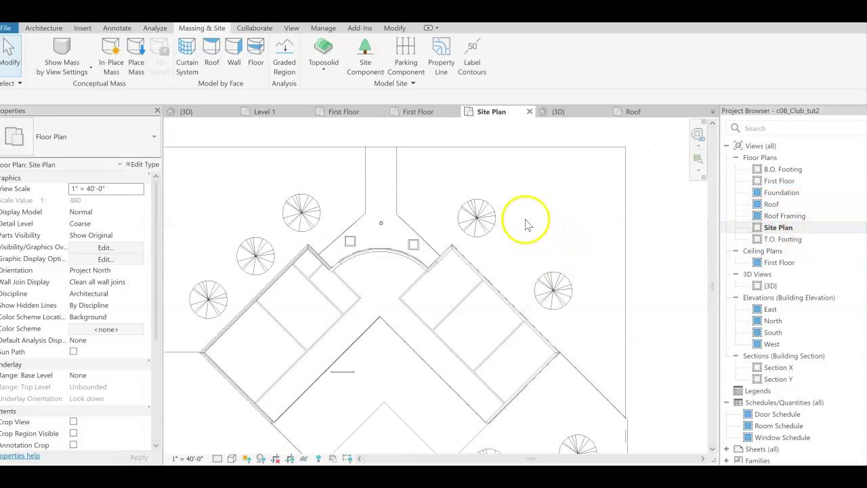
pyautogui.moveTo(513, 188); pyautogui.dragTo(518, 212, button='middle')
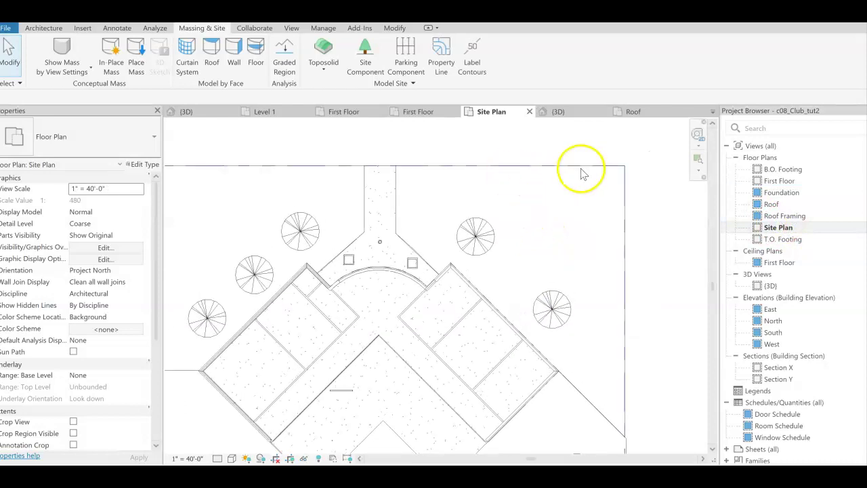
pyautogui.click(81, 30)
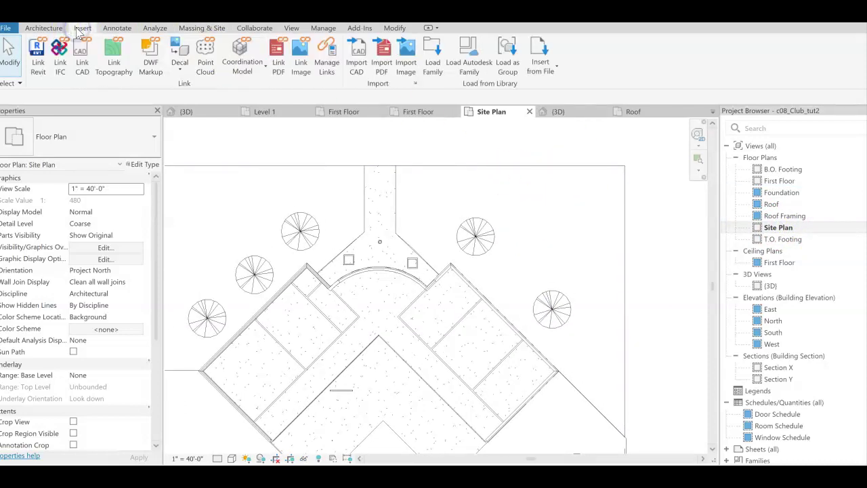
pyautogui.click(223, 209)
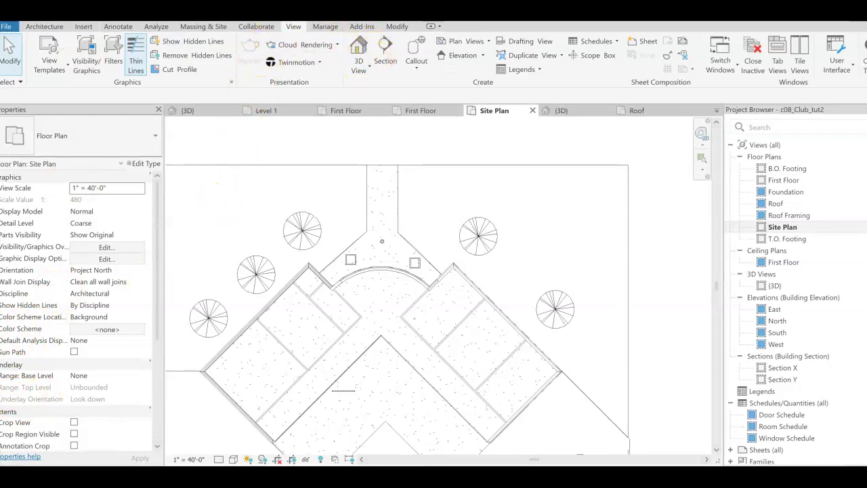
pyautogui.click(371, 67)
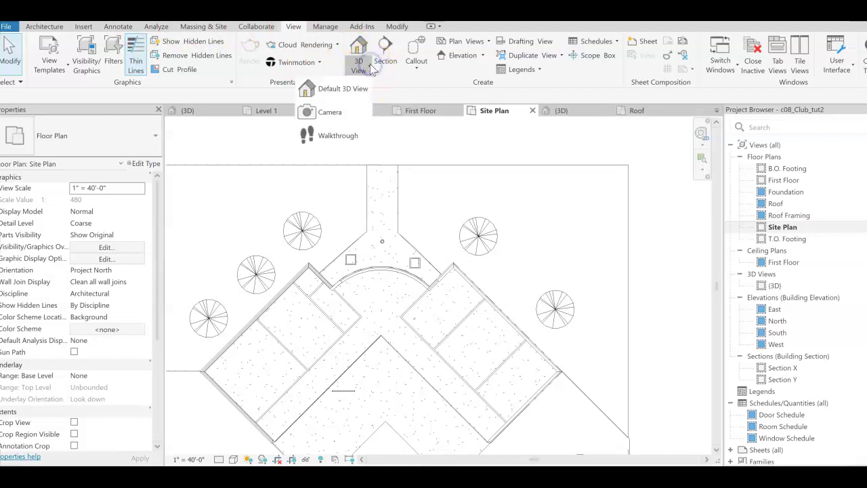
pyautogui.click(339, 112)
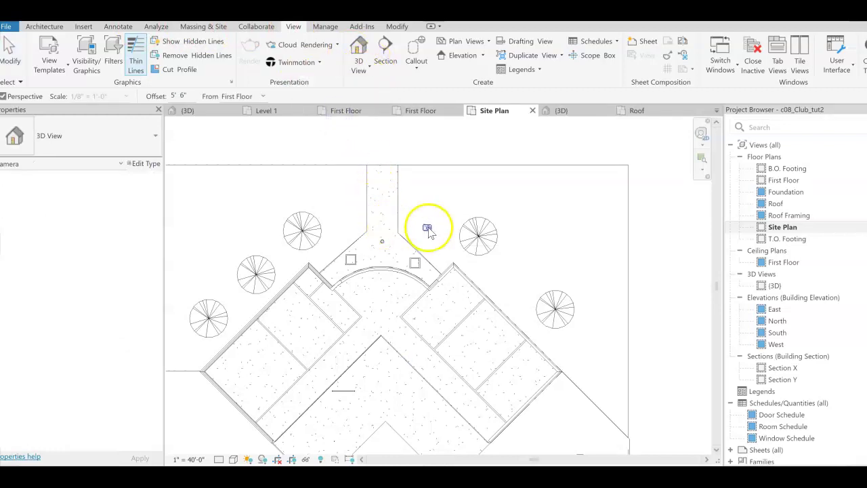
pyautogui.click(432, 190)
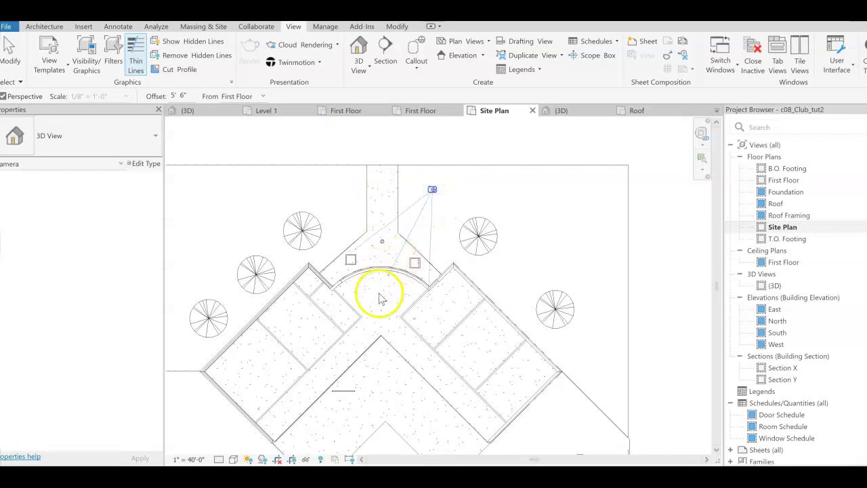
pyautogui.click(342, 339)
# Widen the camera view's crop region left, right, up and down to include trees and flag pole.
pyautogui.click(457, 308)
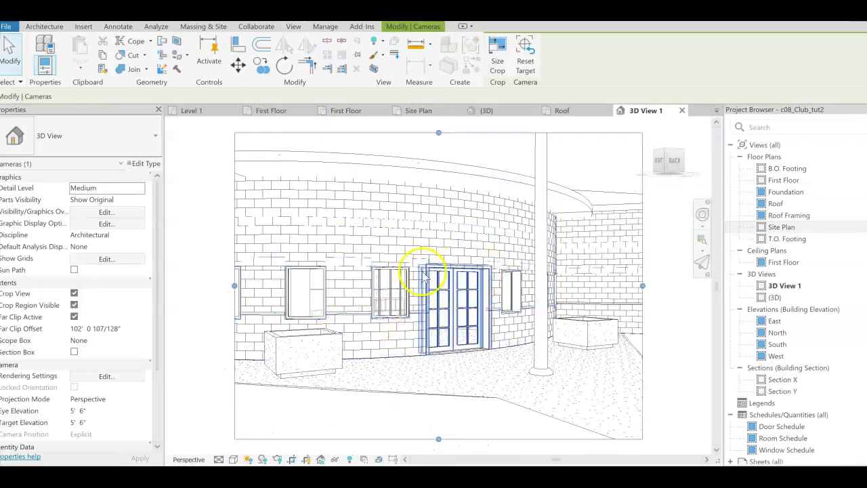
pyautogui.moveTo(234, 286); pyautogui.dragTo(175, 294)
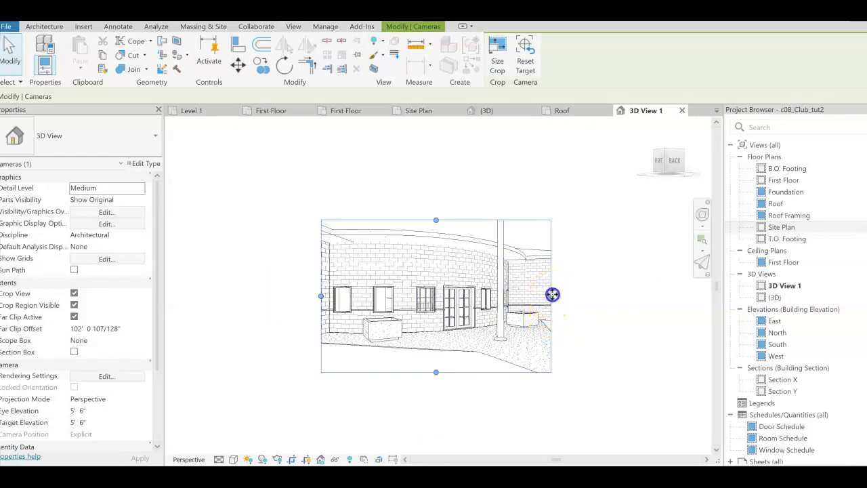
pyautogui.moveTo(553, 294); pyautogui.dragTo(645, 295)
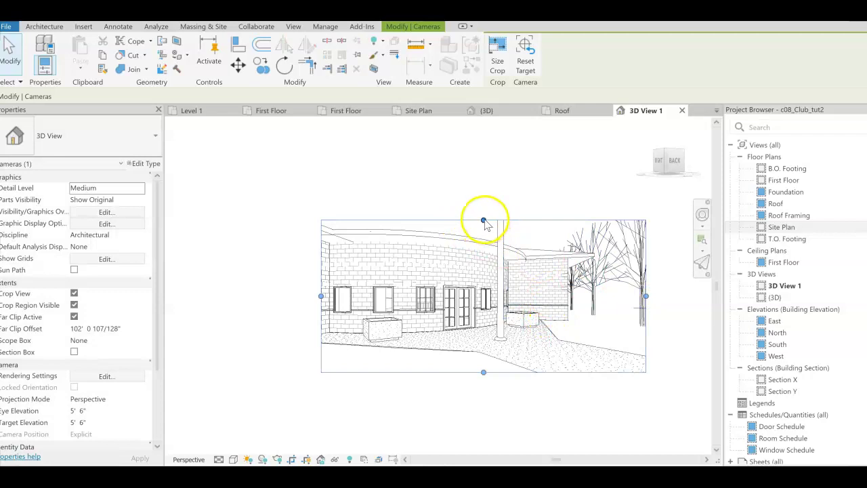
pyautogui.moveTo(479, 195); pyautogui.dragTo(474, 152)
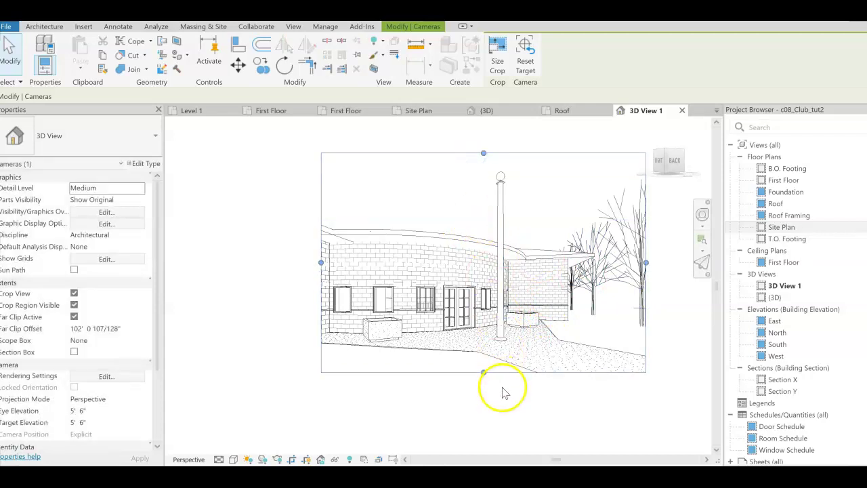
pyautogui.moveTo(483, 371); pyautogui.dragTo(484, 410)
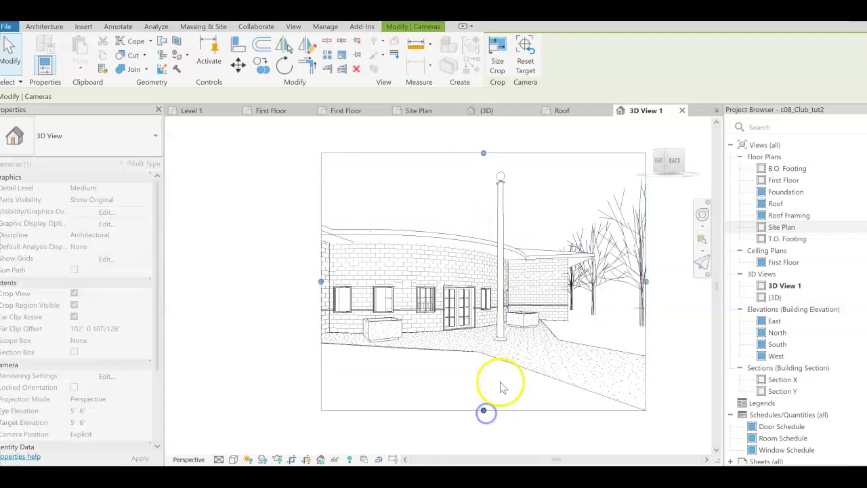
pyautogui.click(660, 225)
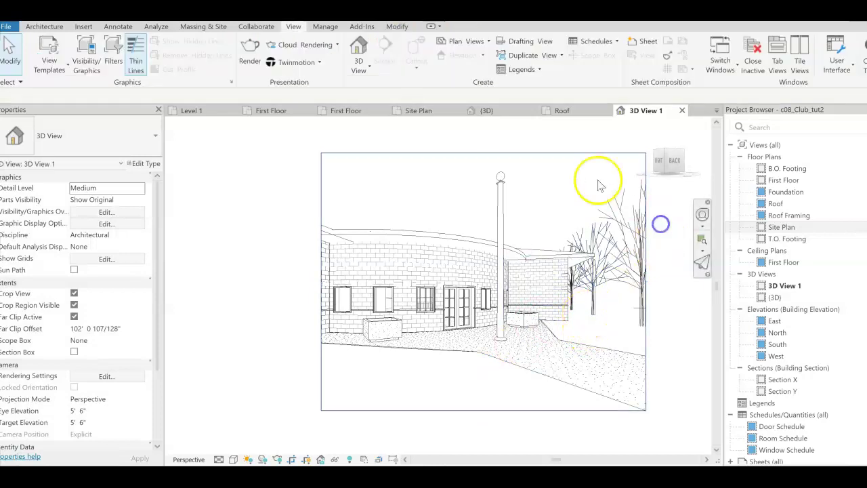
# Render 3D View 1 as a Draft image with Sun only lighting and a Few Clouds sky.
pyautogui.click(250, 49)
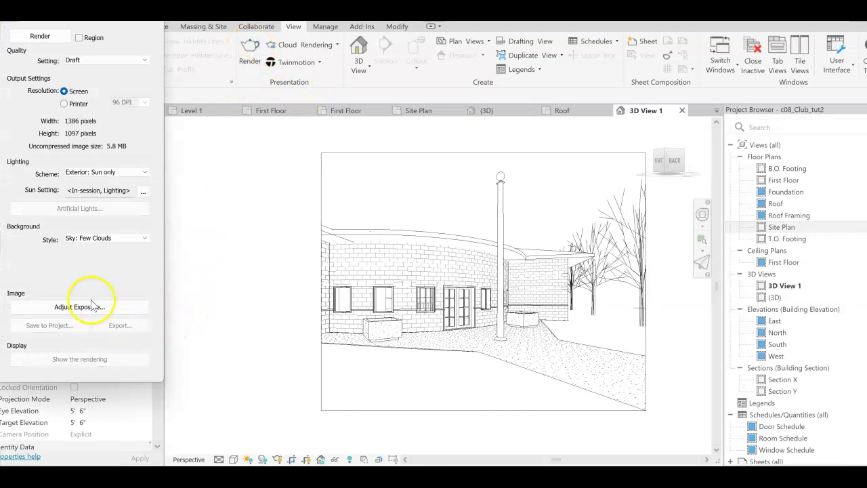
pyautogui.click(34, 36)
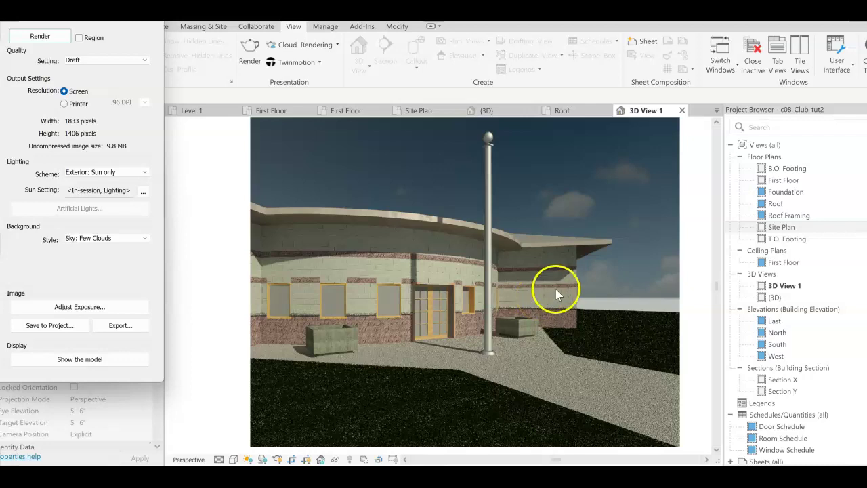
pyautogui.scroll(-2, 492, 289)
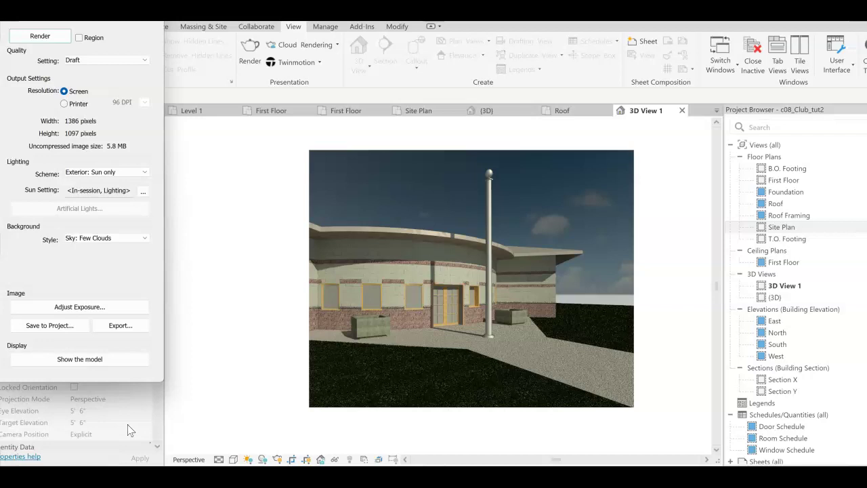
pyautogui.click(173, 405)
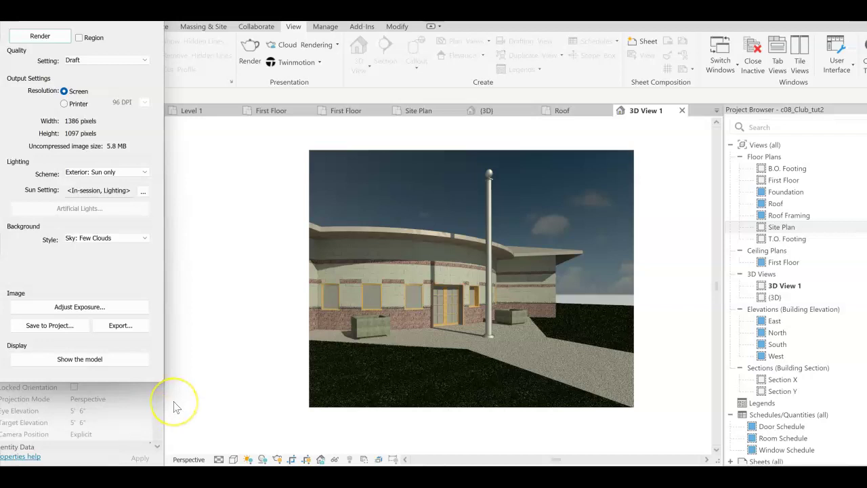